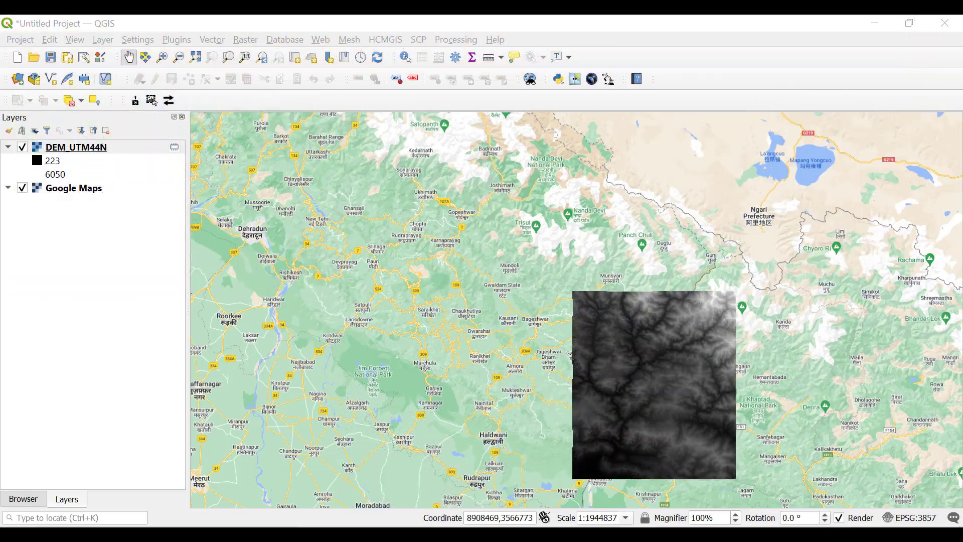
Step: Pan and scroll-zoom until the DEM_UTM44N elevation raster fills the map canvas
left_click_drag(577, 417, 577, 312)
left_click_drag(565, 258, 369, 327)
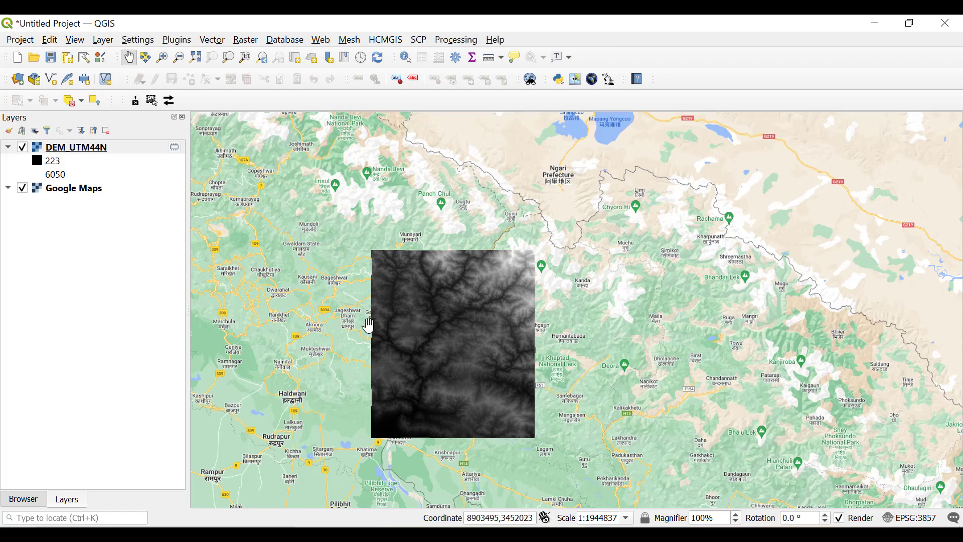
scroll(369, 325, "up", 1)
scroll(369, 325, "down", 1)
scroll(458, 329, "up", 1)
left_click_drag(436, 337, 458, 314)
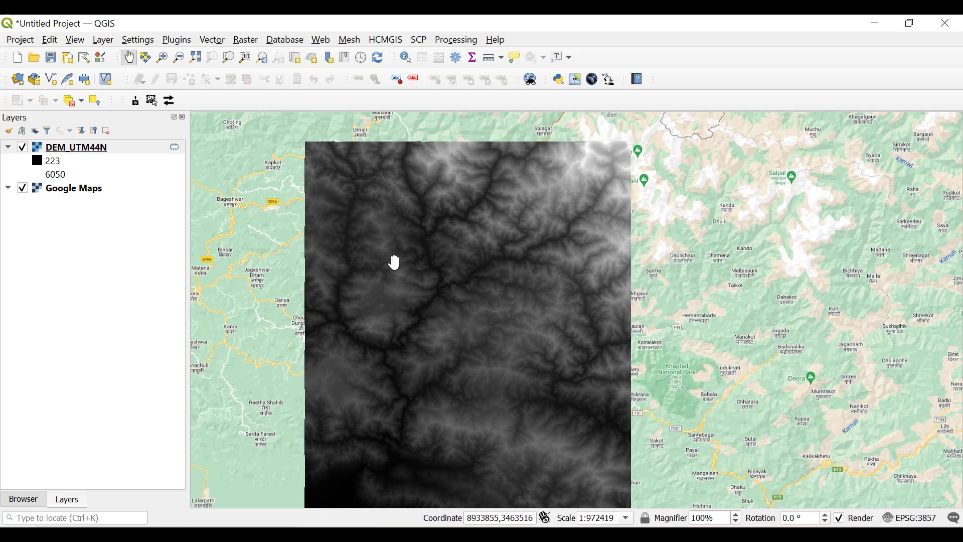
left_click_drag(373, 317, 379, 302)
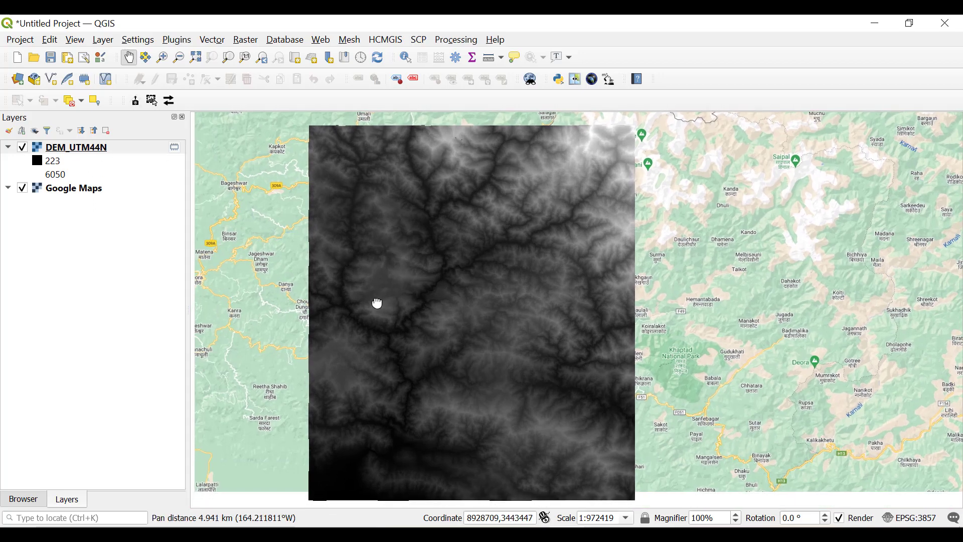
Step: Set the DEM_UTM44N render type to Hillshade and zoom in on the shaded mountains
left_click(95, 151)
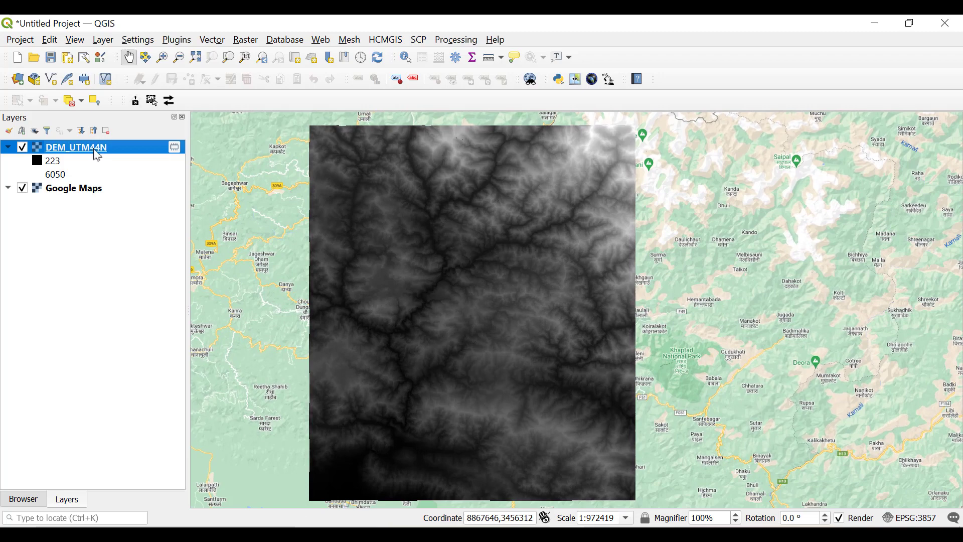
right_click(95, 153)
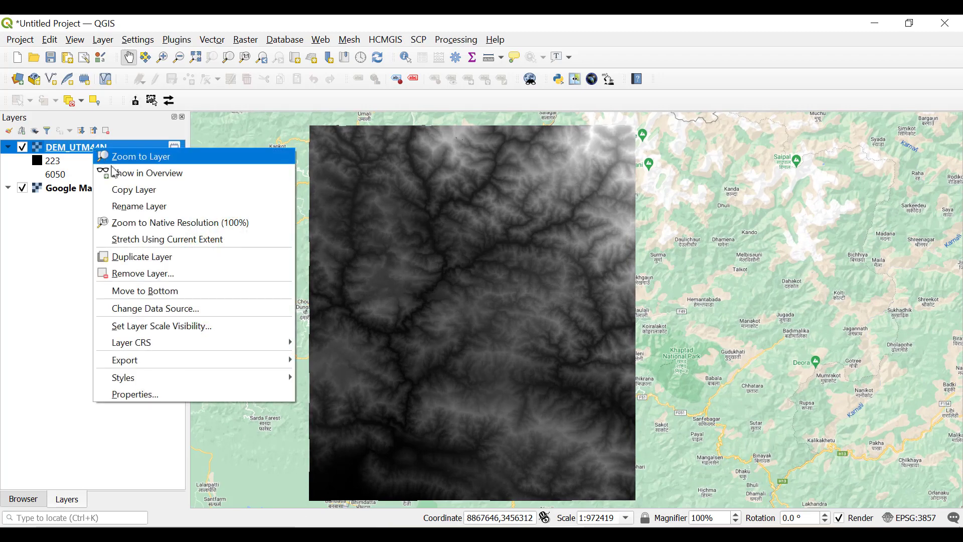
left_click(146, 396)
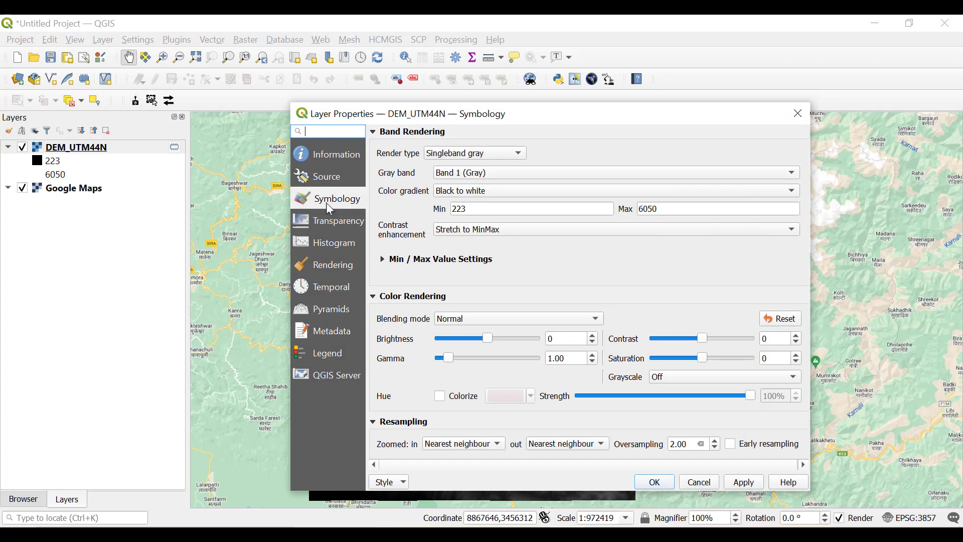
left_click(455, 154)
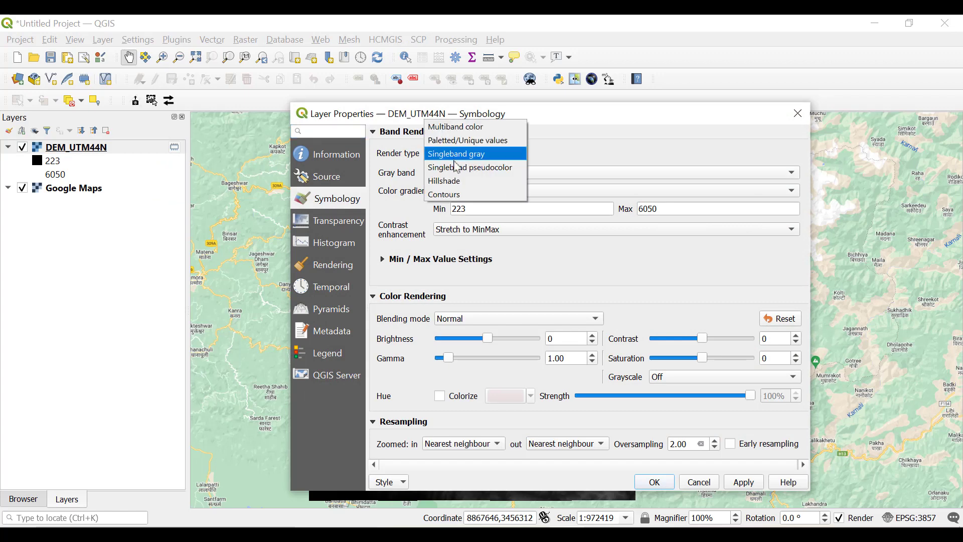
left_click(455, 181)
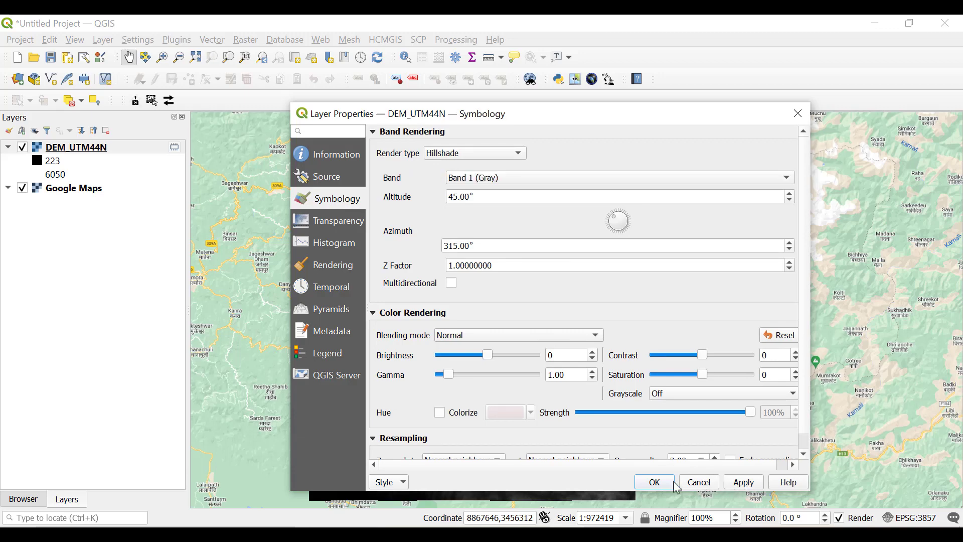
left_click(654, 482)
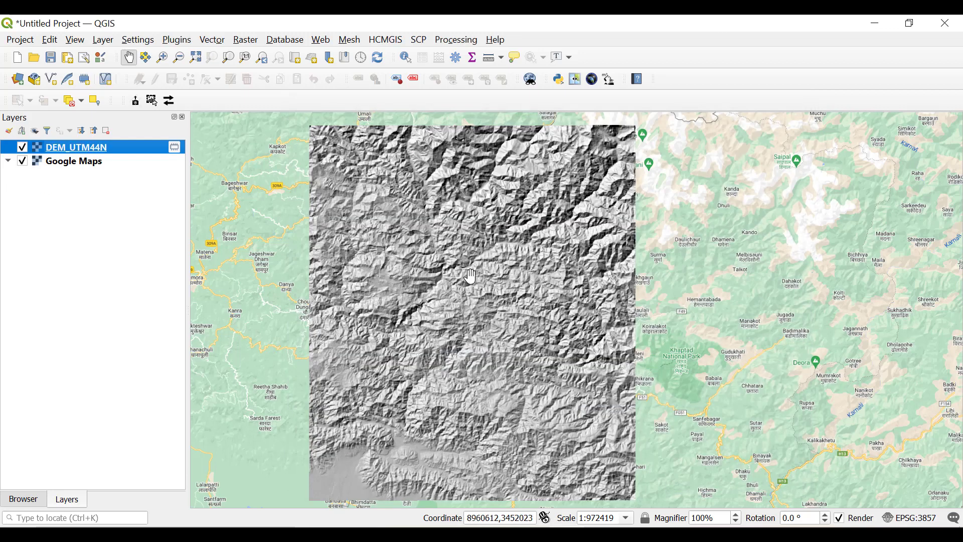
scroll(471, 276, "up", 2)
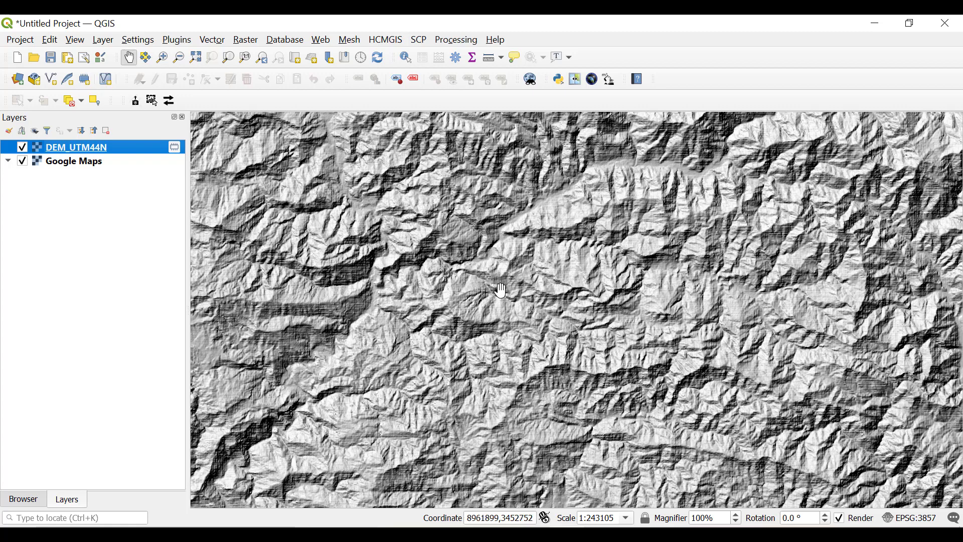
scroll(586, 219, "up", 1)
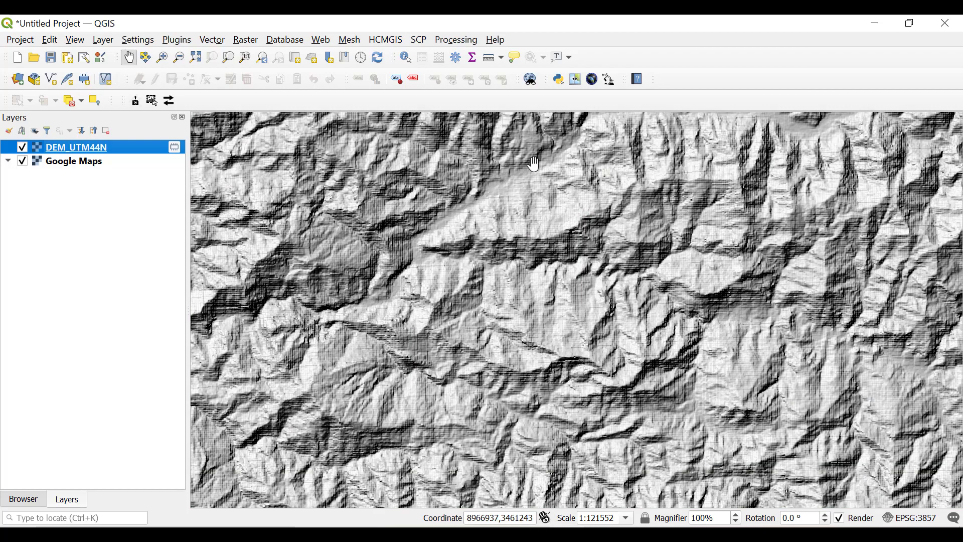
left_click_drag(503, 219, 519, 270)
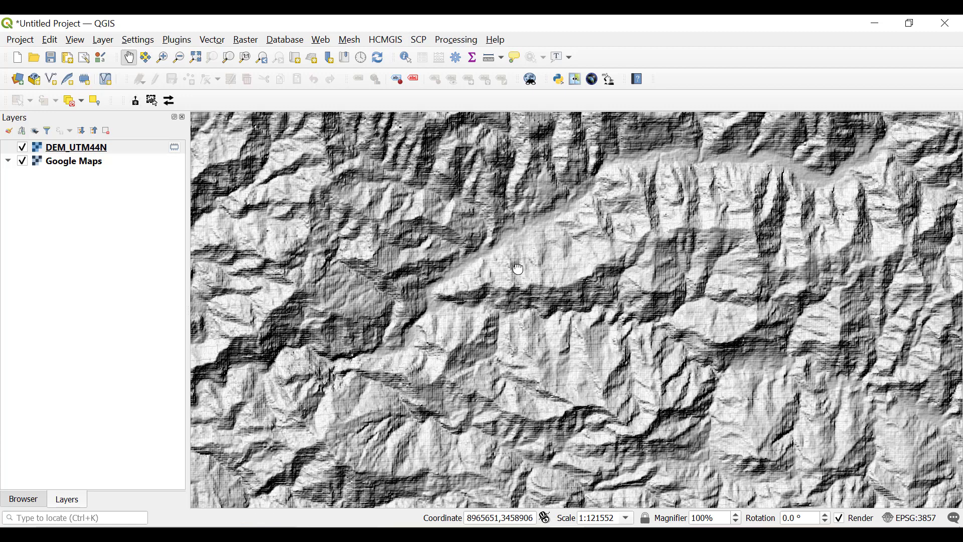
Step: Add the Google Satellite Hybrid basemap from the HCMGIS BaseMap menu
left_click(401, 44)
mouse_move(434, 59)
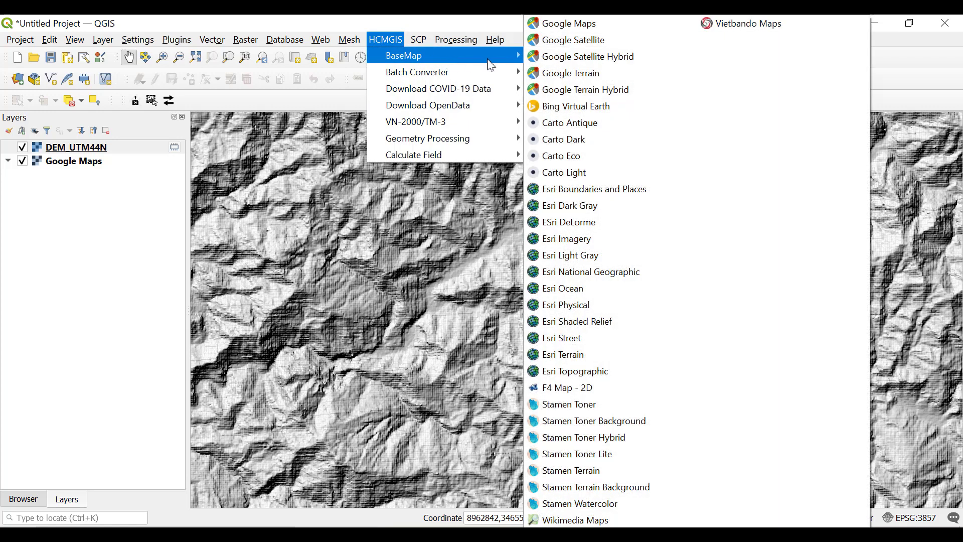
left_click(571, 59)
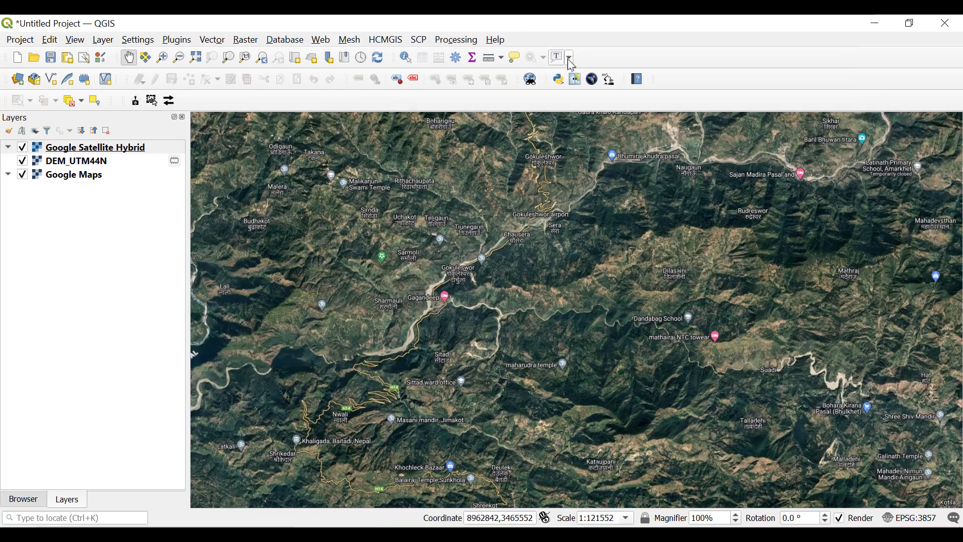
Step: Remove the Google Satellite Hybrid layer from the project
left_click(131, 147)
right_click(131, 148)
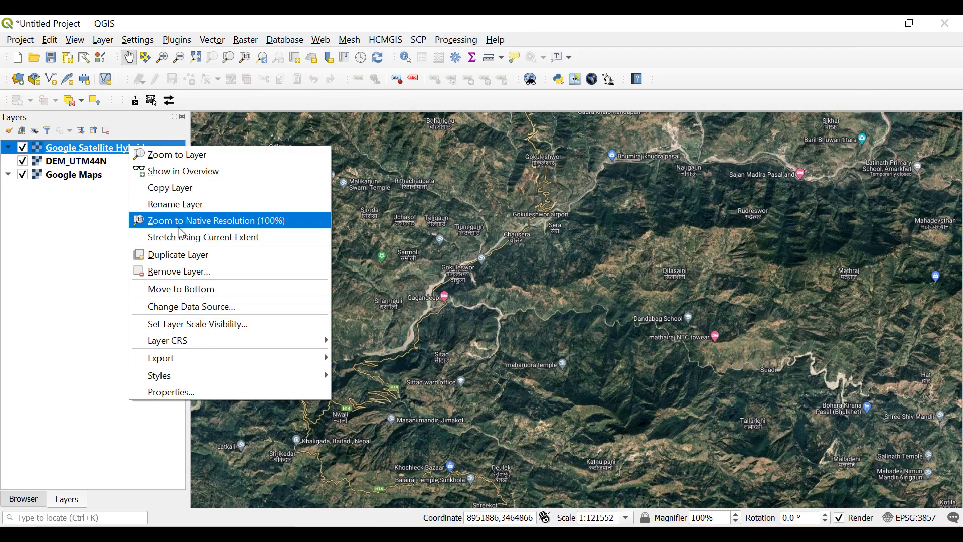
mouse_move(194, 346)
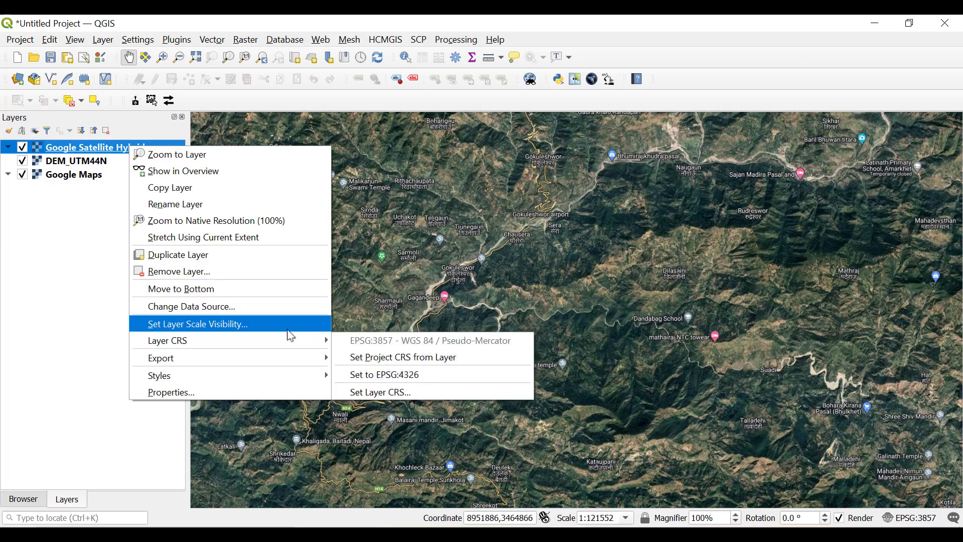
mouse_move(311, 358)
left_click_drag(301, 301, 298, 306)
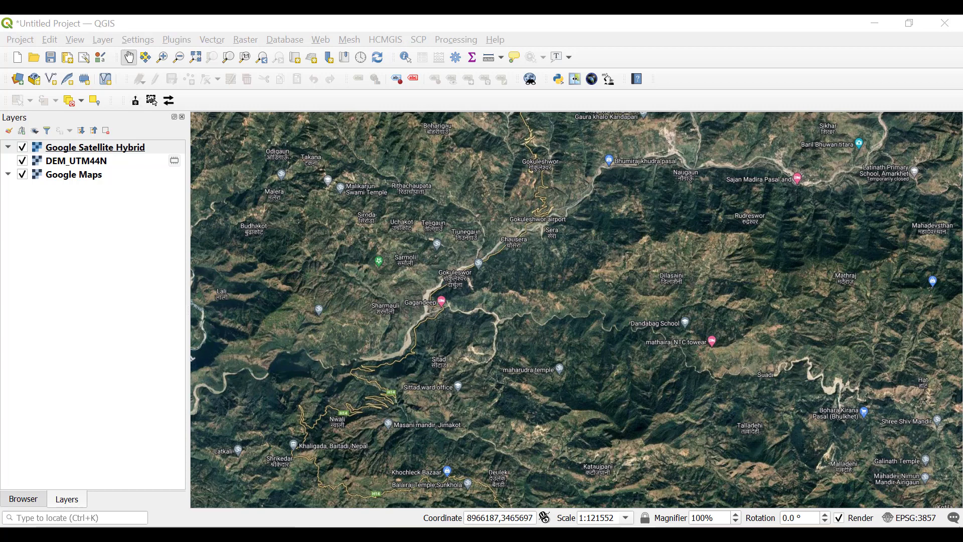
right_click(86, 152)
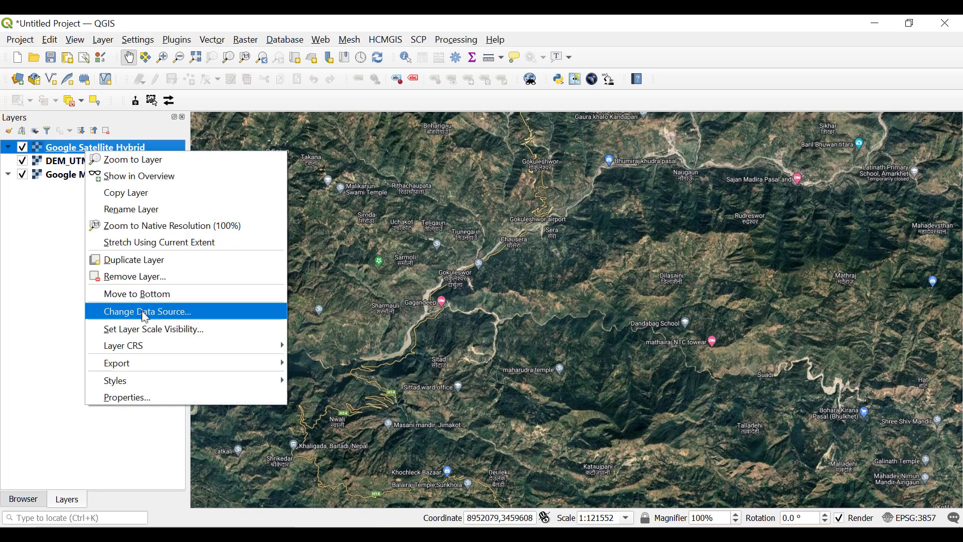
left_click(154, 276)
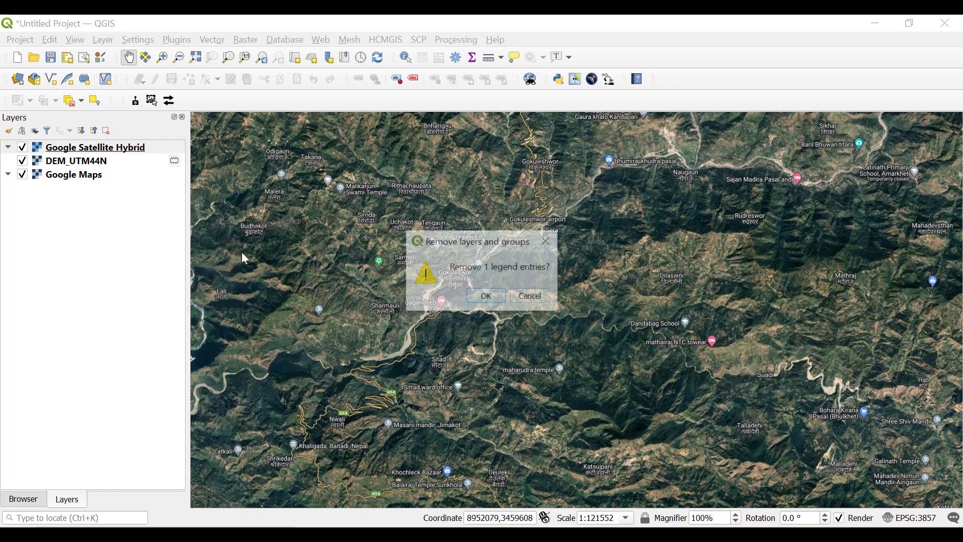
left_click(487, 294)
Step: Add the Google Terrain Hybrid basemap and check it over the hillshade
left_click(387, 40)
mouse_move(401, 56)
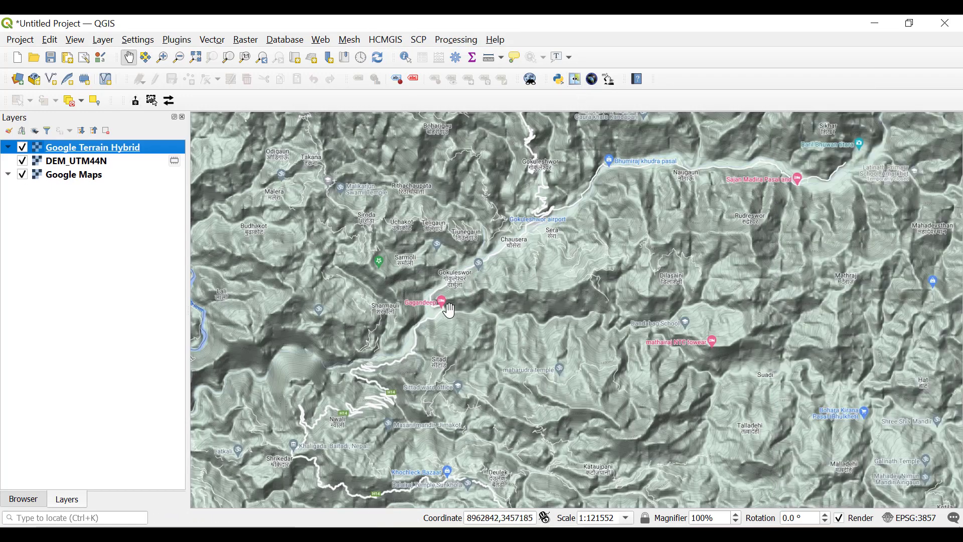
left_click_drag(465, 318, 591, 312)
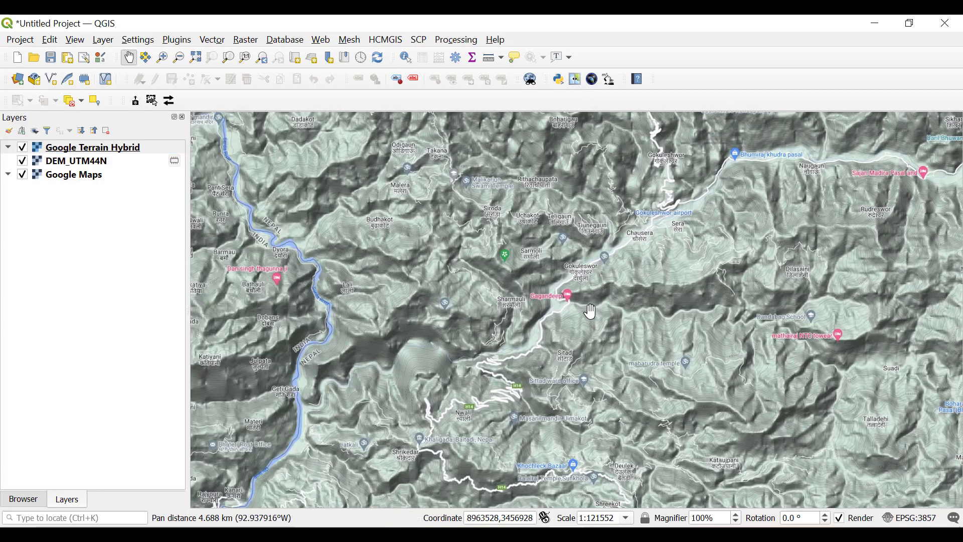
scroll(400, 345, "up", 1)
scroll(403, 346, "down", 1)
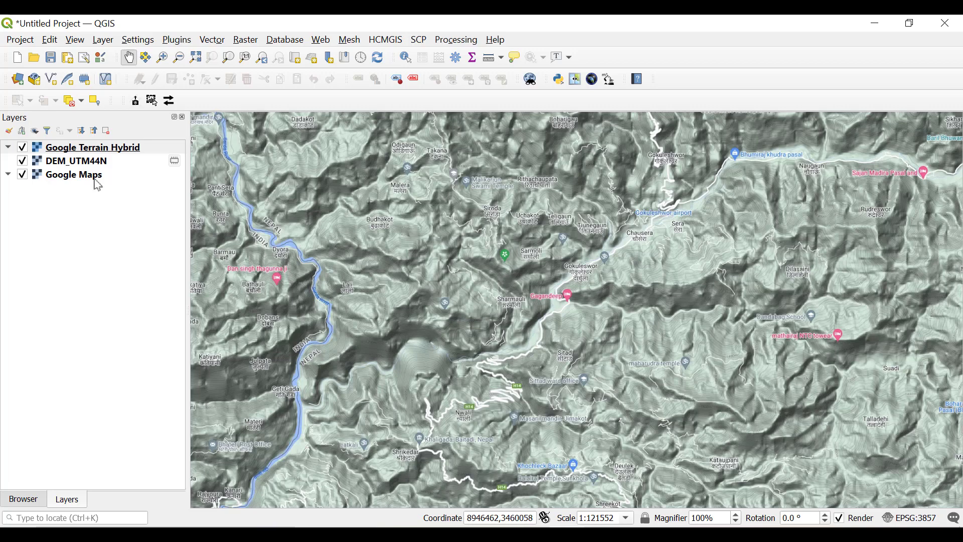
left_click(22, 148)
left_click(23, 148)
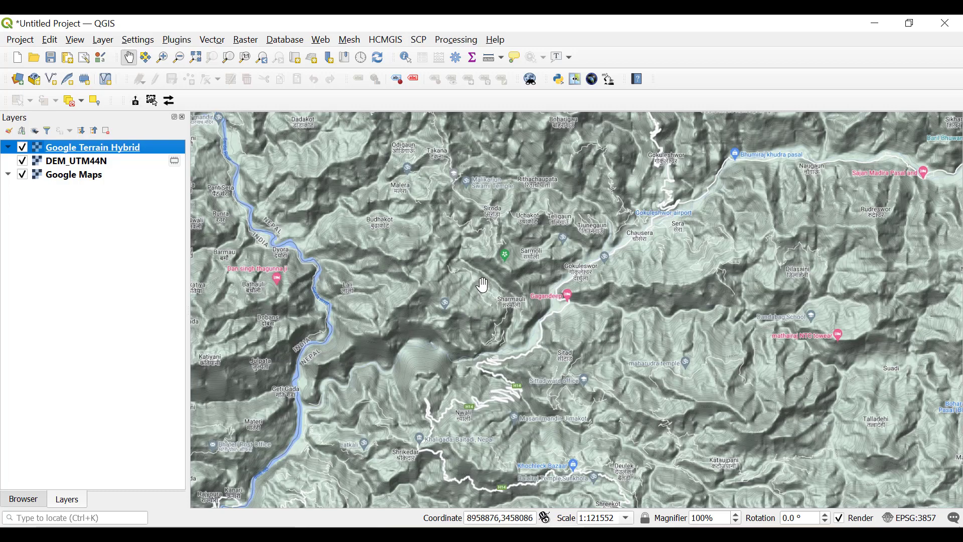
left_click(178, 40)
left_click(188, 54)
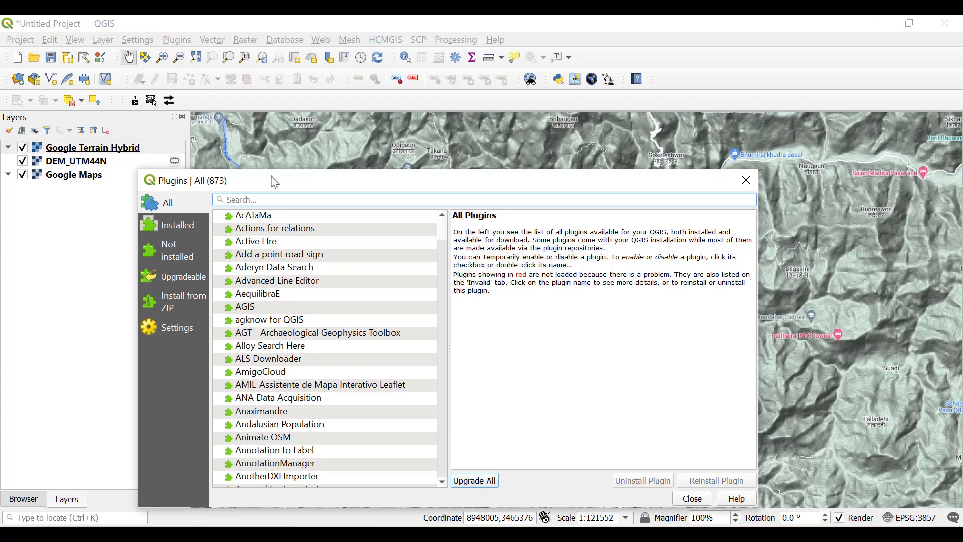
type("visib")
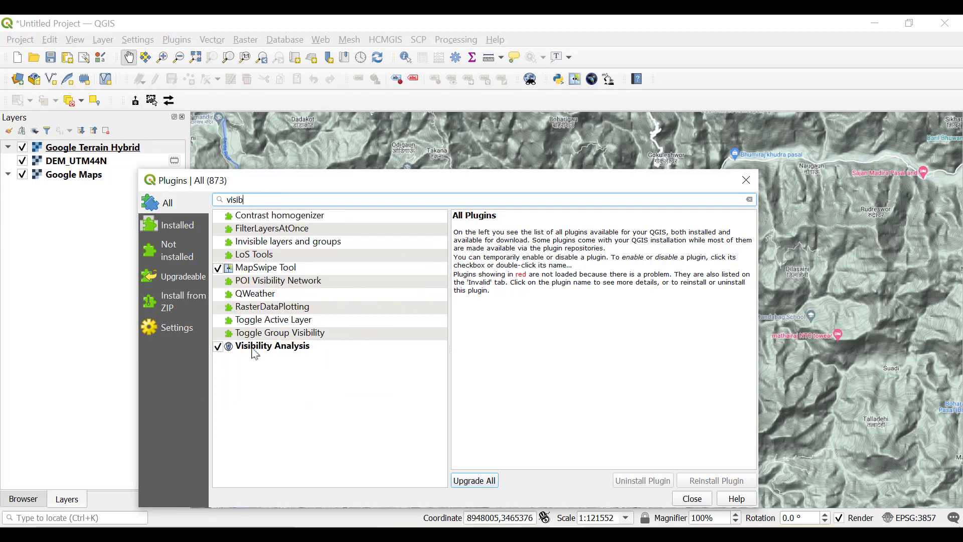
left_click(264, 348)
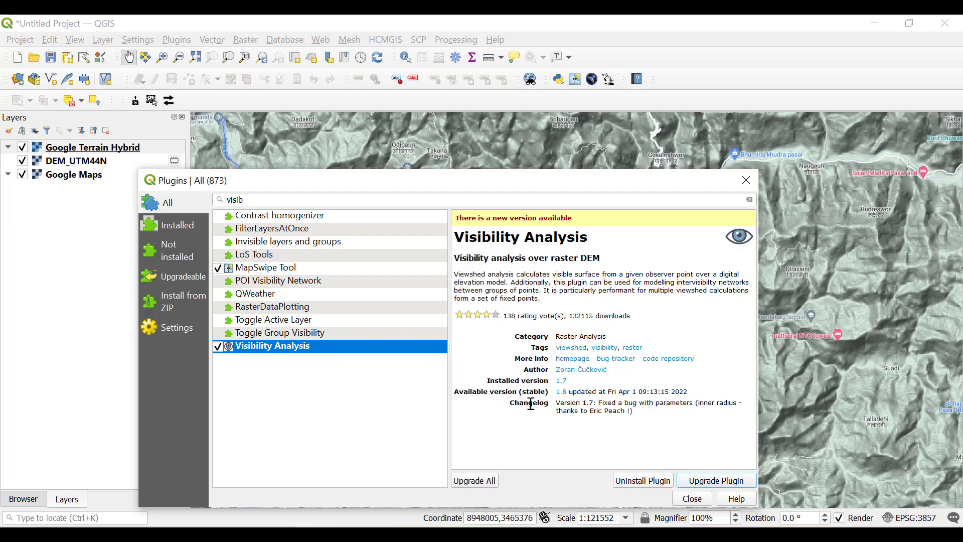
left_click(692, 501)
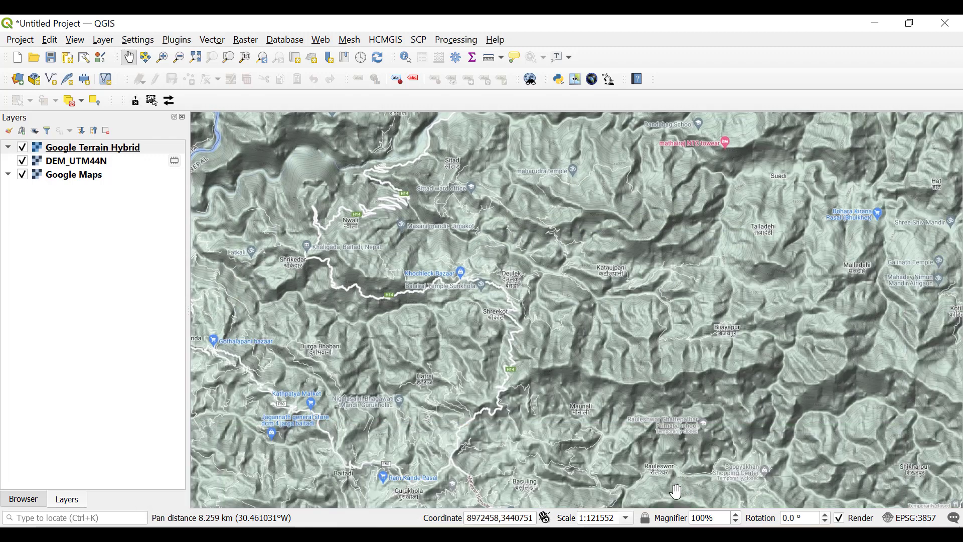
Step: Open the Processing Toolbox and filter it by 'visib' to list Visibility analysis tools
left_click(456, 40)
left_click(467, 56)
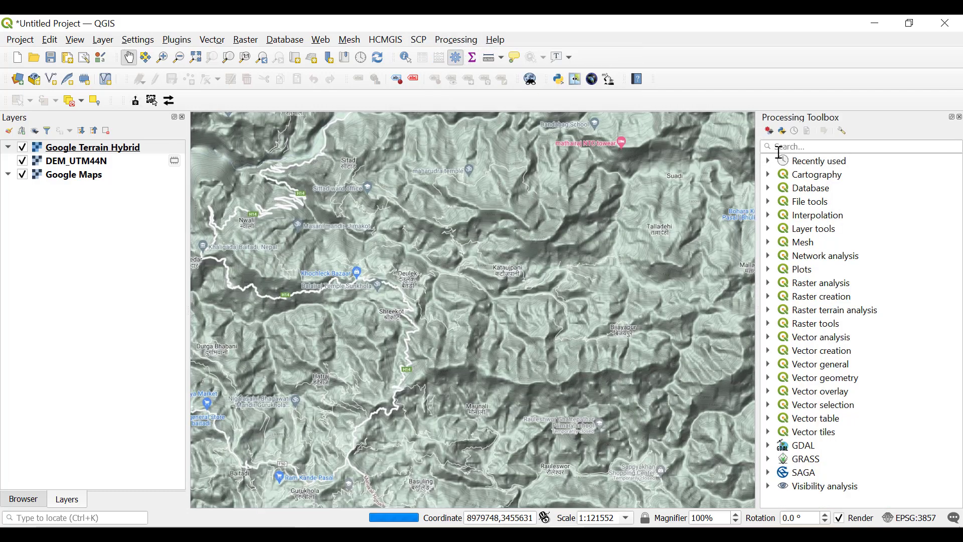
left_click(792, 147)
type("vis")
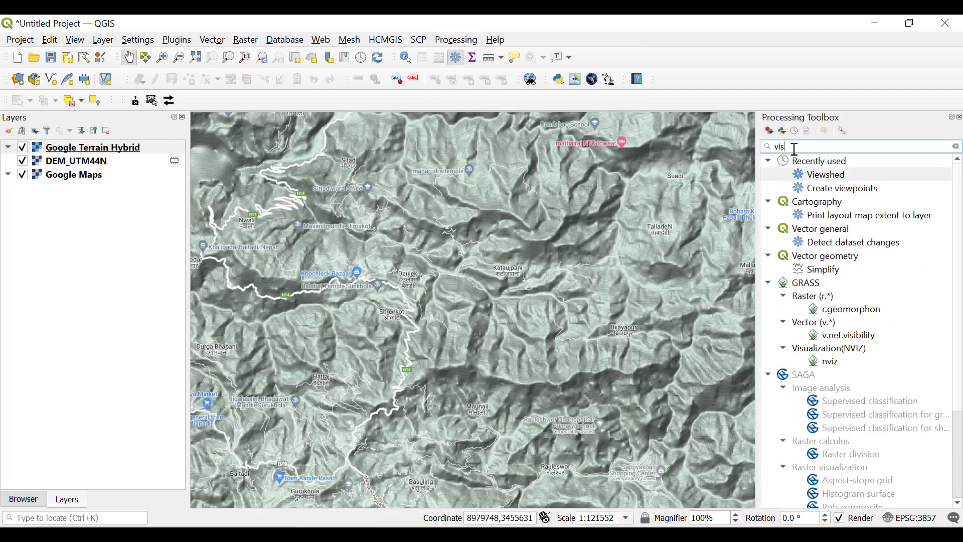
type("ib")
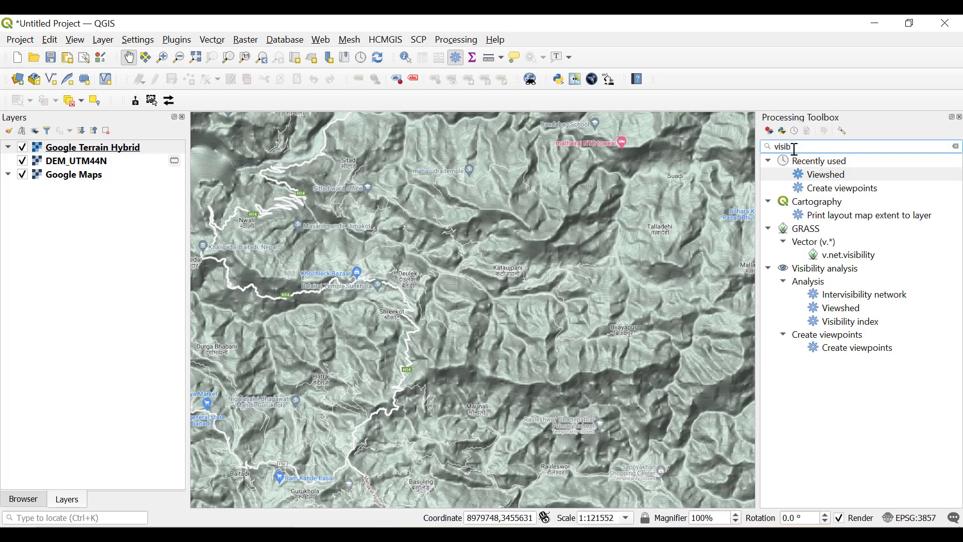
left_click(812, 273)
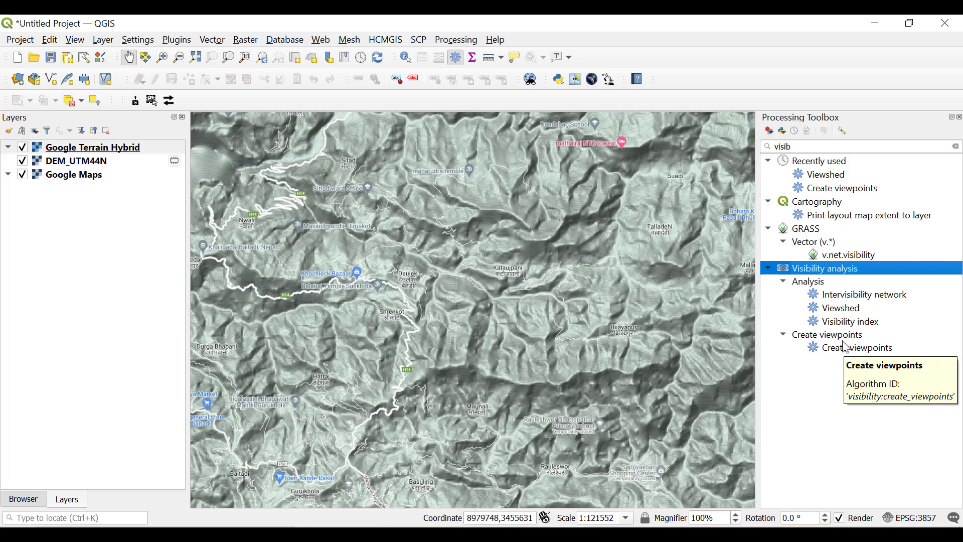
Step: Zoom and pan to the ridges around Shrikedar and Khalchhek Bazaar at 1:60776
left_click_drag(323, 300, 624, 308)
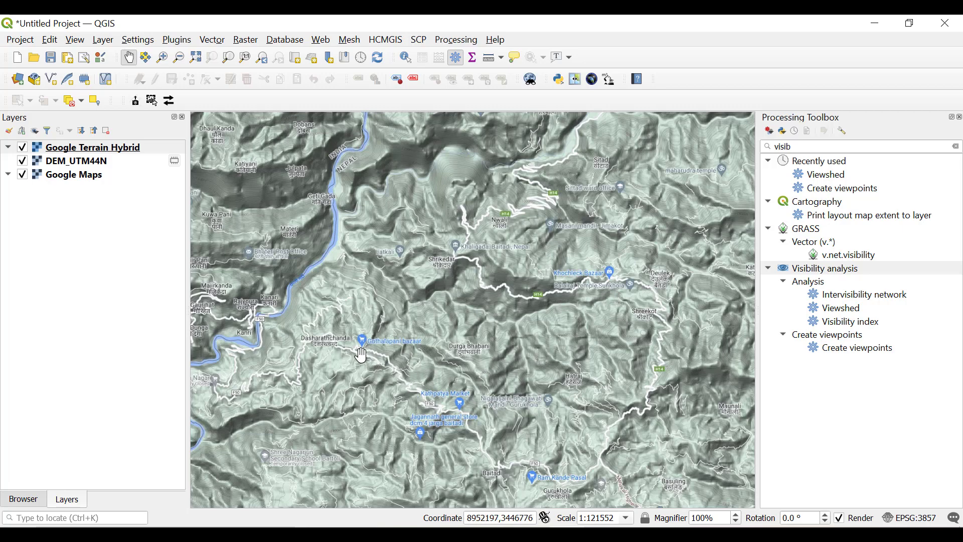
scroll(361, 355, "up", 1)
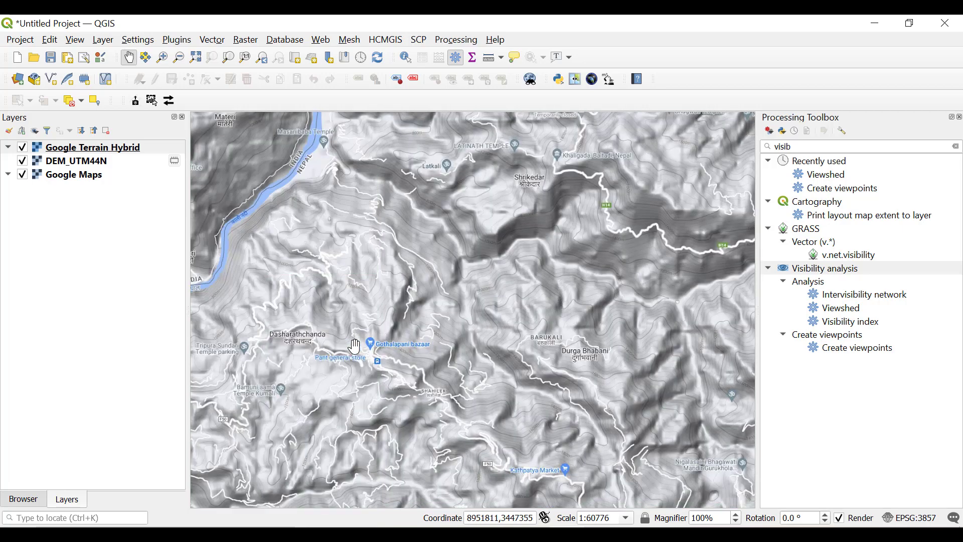
left_click_drag(647, 289, 456, 407)
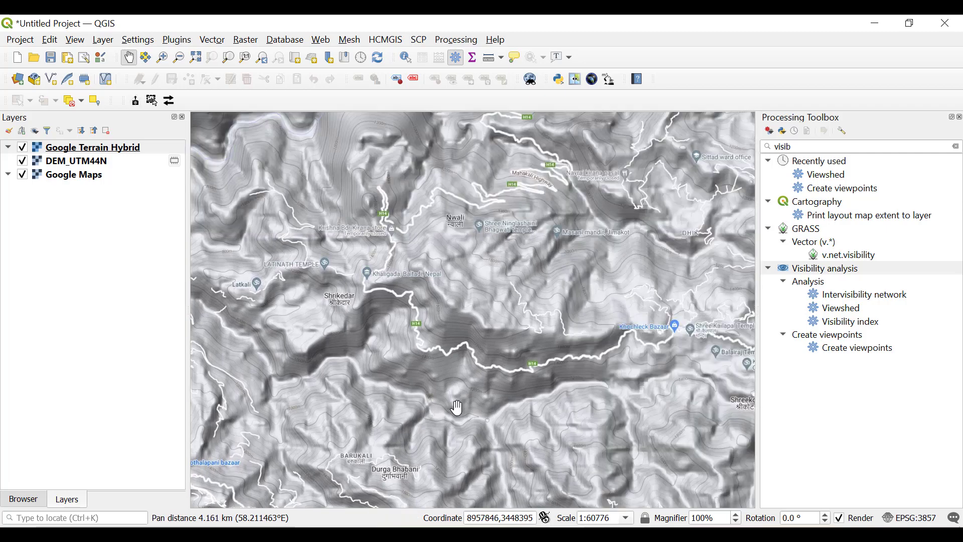
Step: Create a Point temporary scratch layer in EPSG:32644 – WGS 84 / UTM zone 44N
left_click(87, 80)
left_click(450, 160)
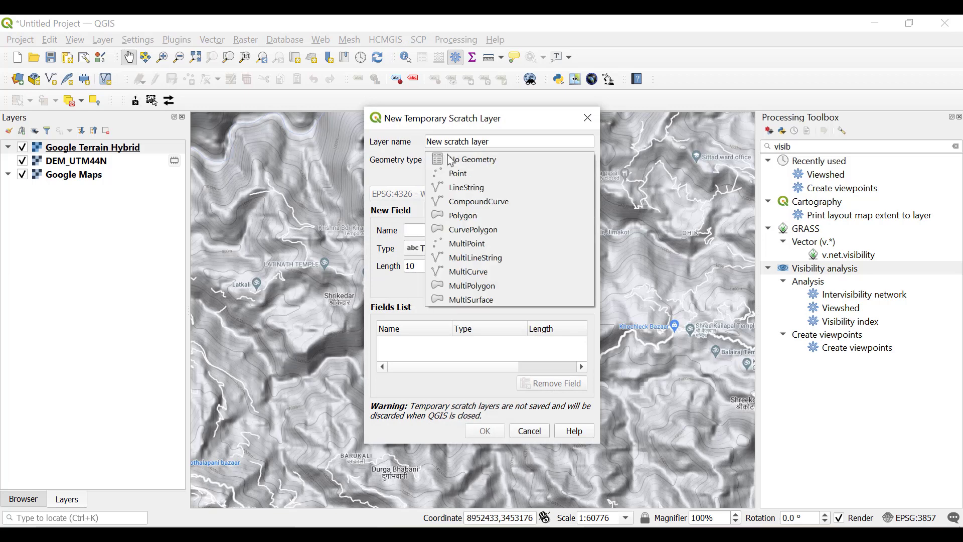
left_click(454, 173)
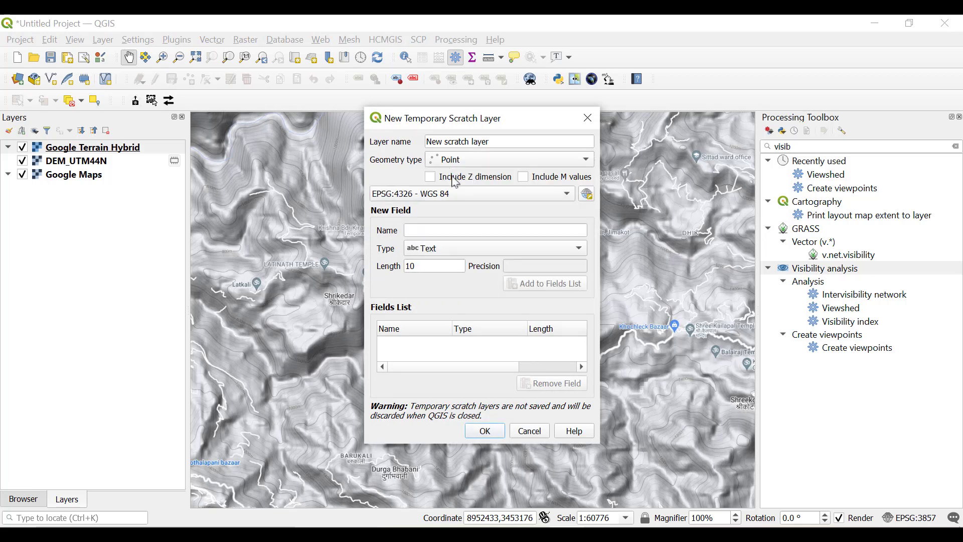
left_click(458, 199)
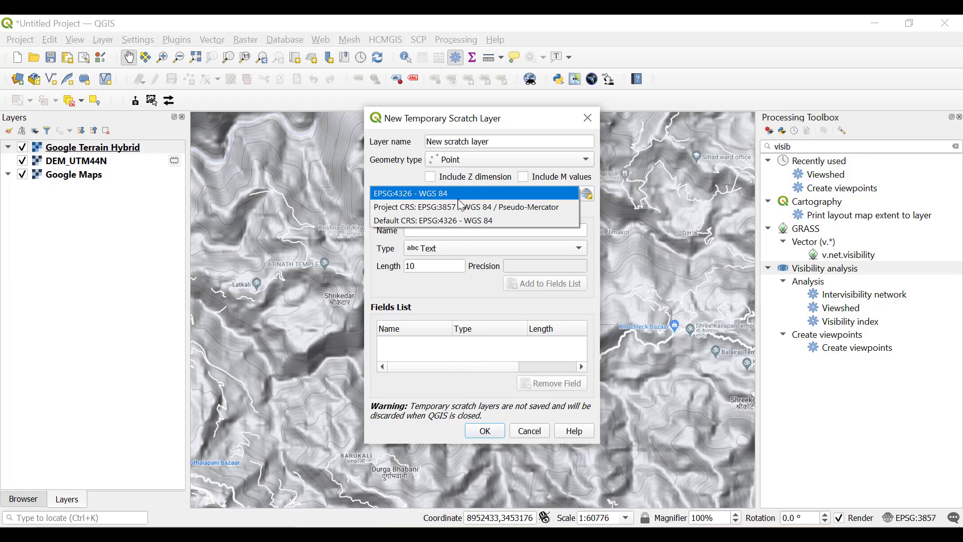
left_click(598, 201)
left_click(588, 195)
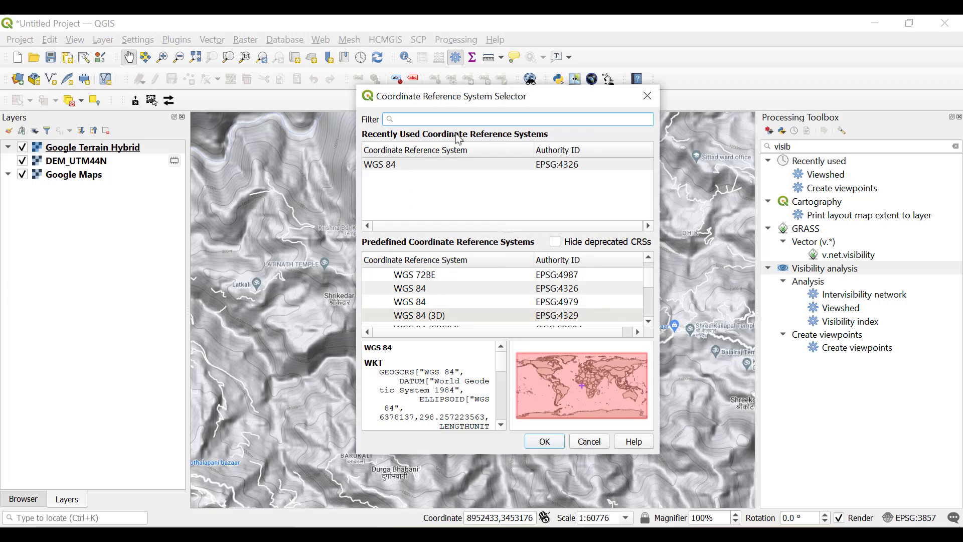
type("utm 44n")
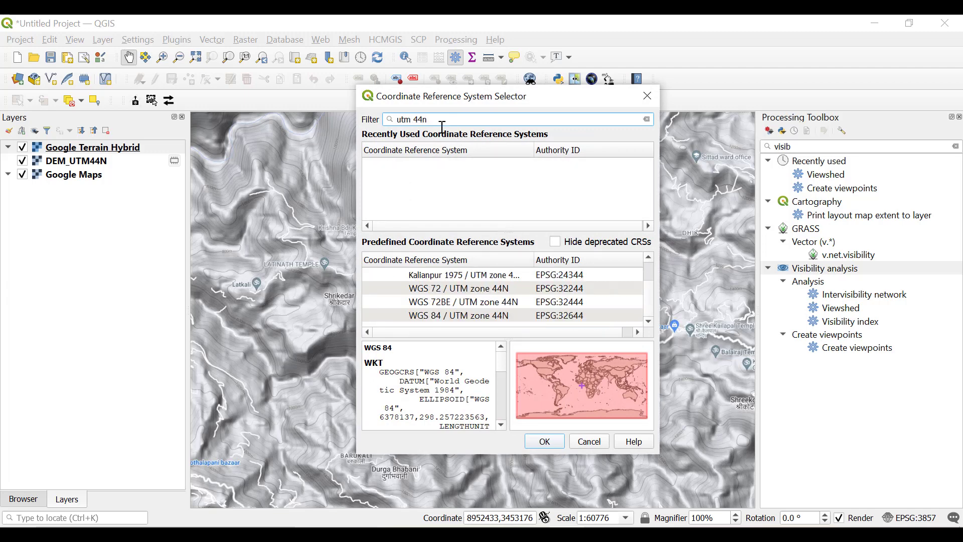
left_click(558, 317)
left_click(544, 443)
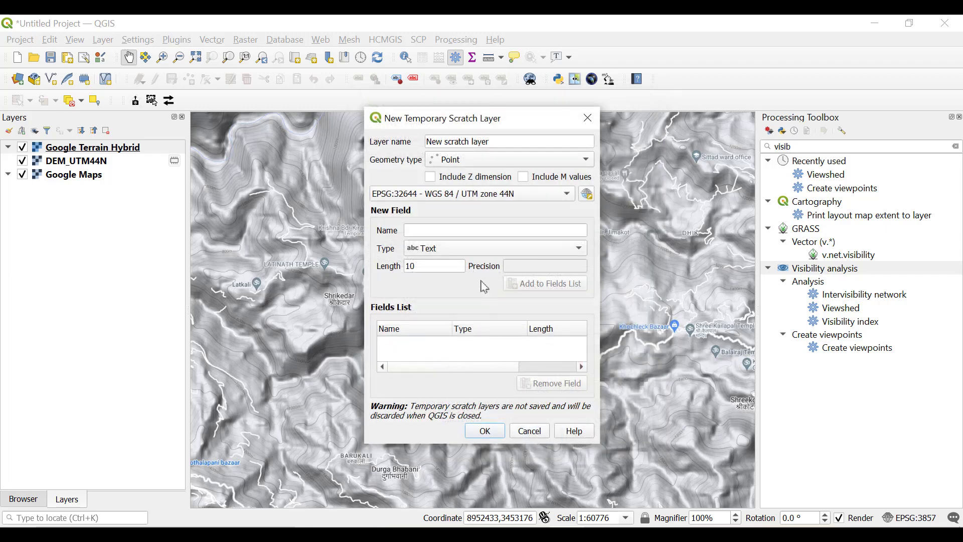
left_click(484, 431)
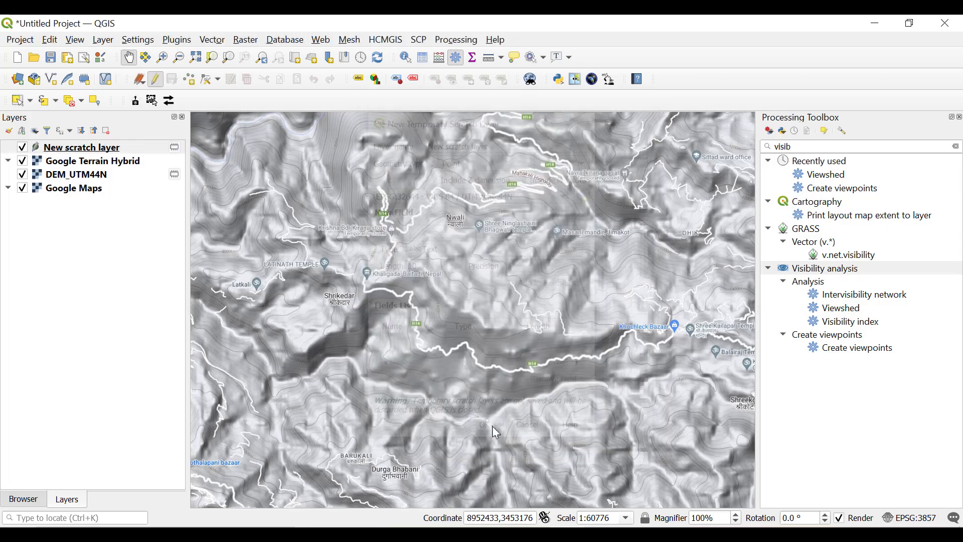
Step: Add an observer point on the hilltop near the map centre in New scratch layer
right_click(83, 150)
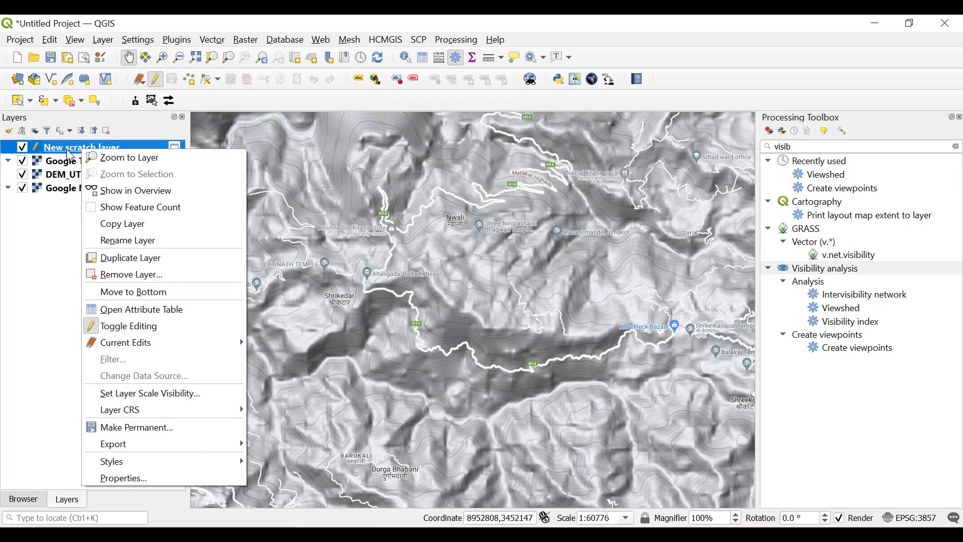
key("Escape")
left_click(68, 161)
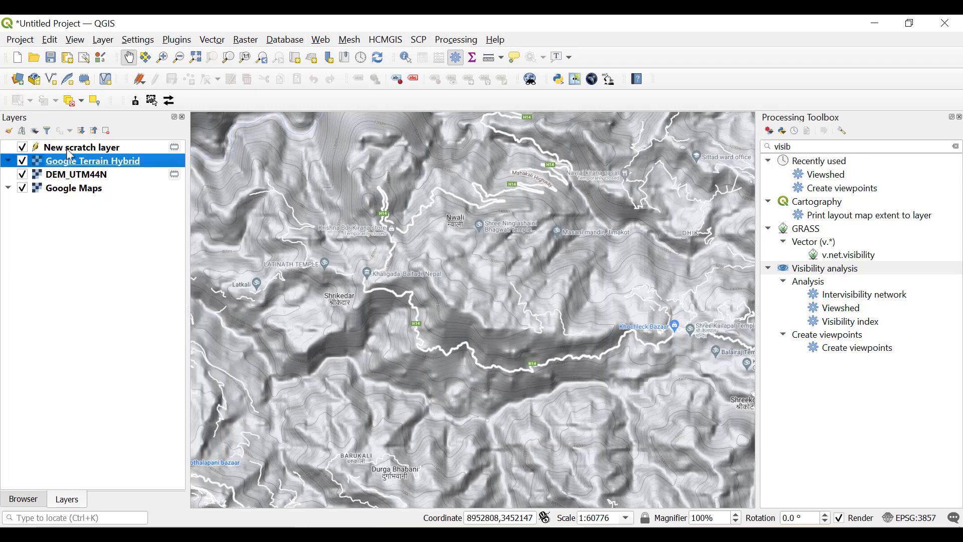
left_click(70, 150)
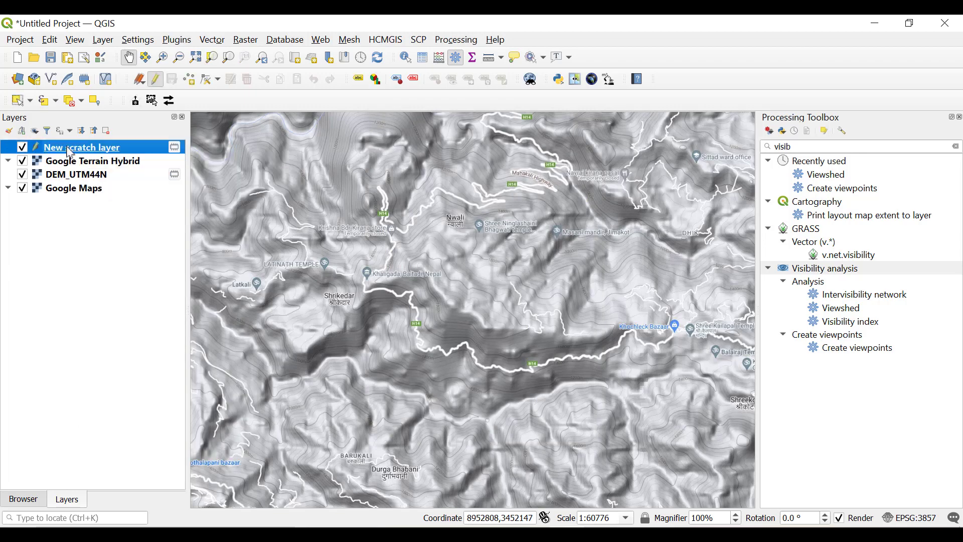
left_click(195, 81)
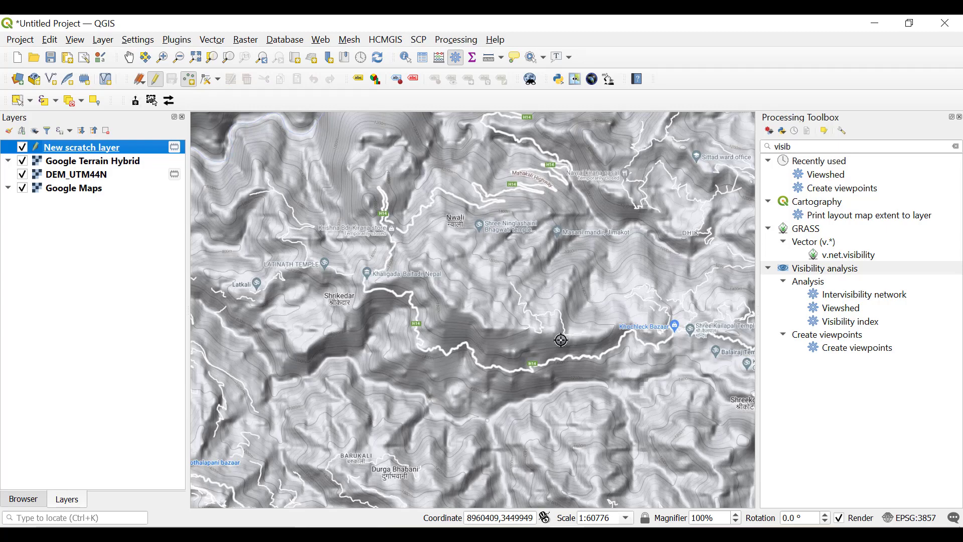
left_click(501, 325)
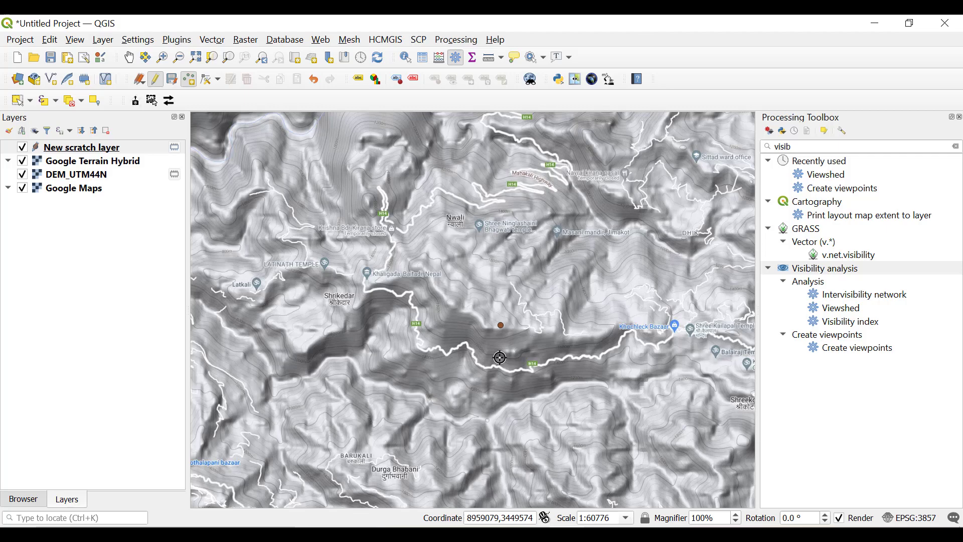
Step: Hide DEM_UTM44N and Google Maps, keeping Google Terrain Hybrid, then save edits and stop editing
left_click(22, 160)
left_click(22, 174)
left_click(22, 188)
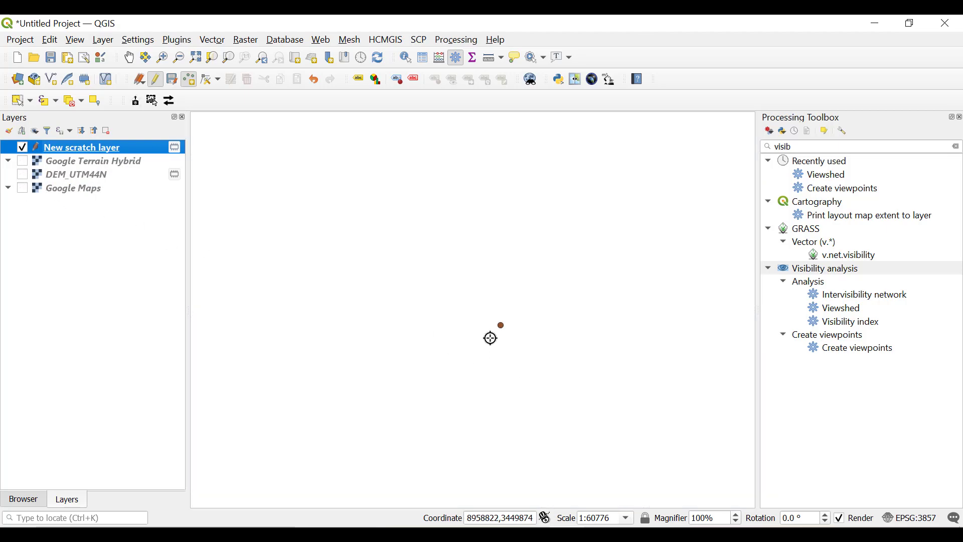
left_click(23, 161)
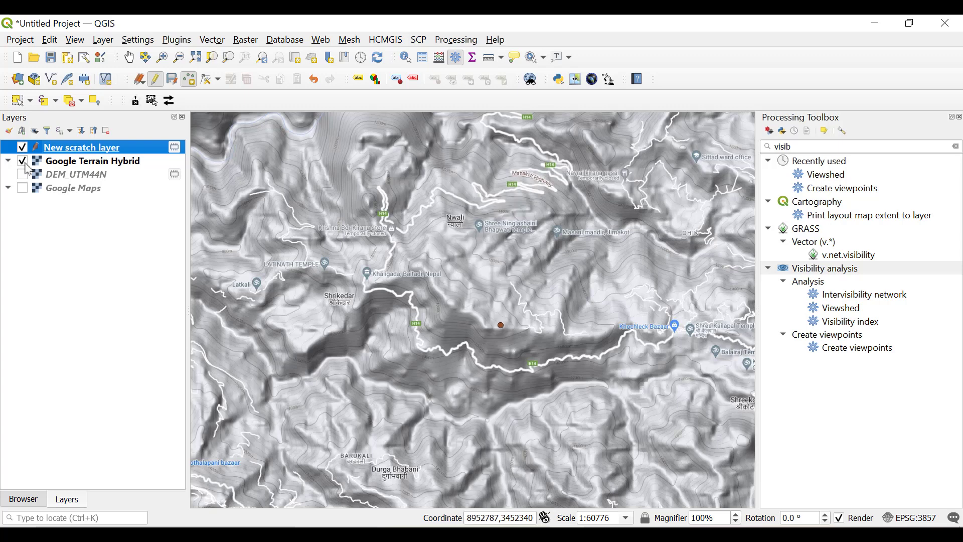
left_click(172, 79)
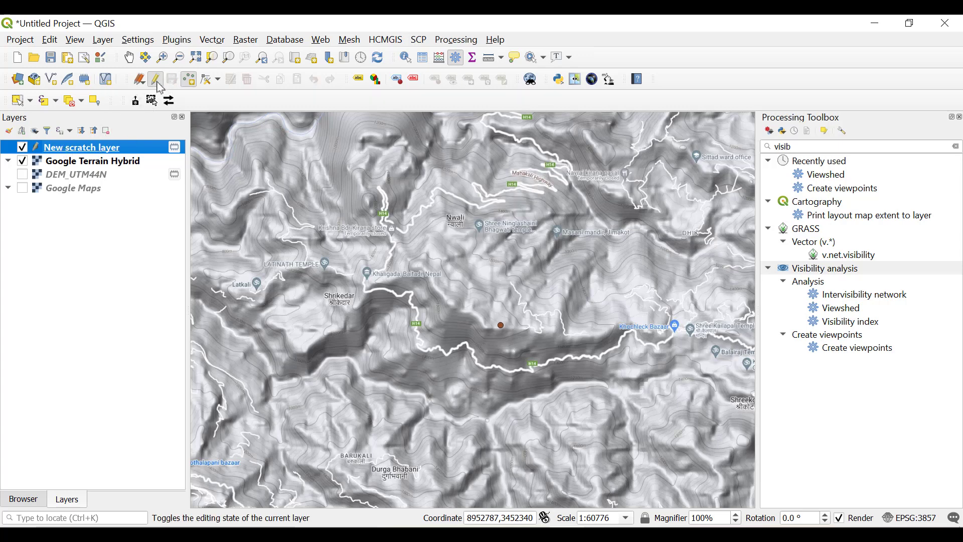
left_click(156, 80)
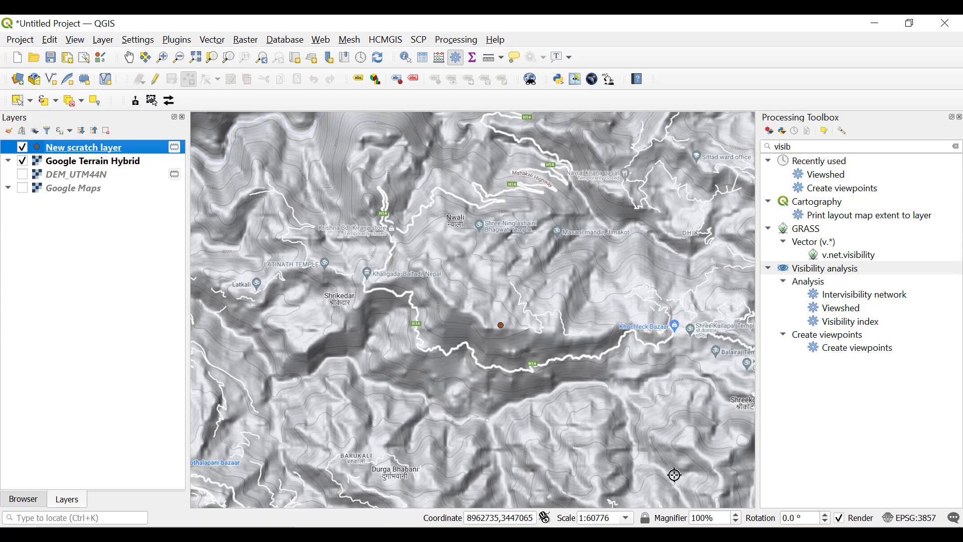
Step: Open Create viewpoints with New scratch layer as observers and DEM_UTM44N as elevation
left_click(855, 349)
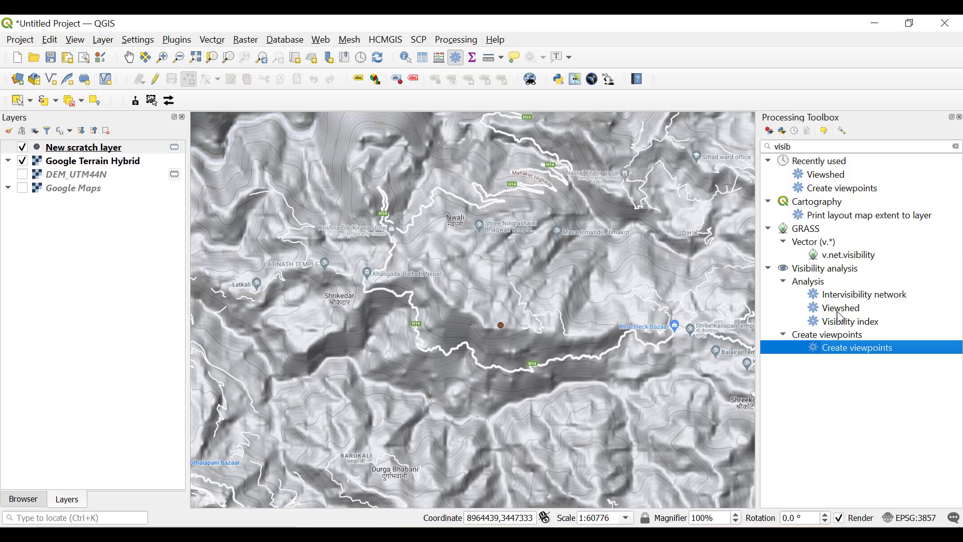
double_click(853, 349)
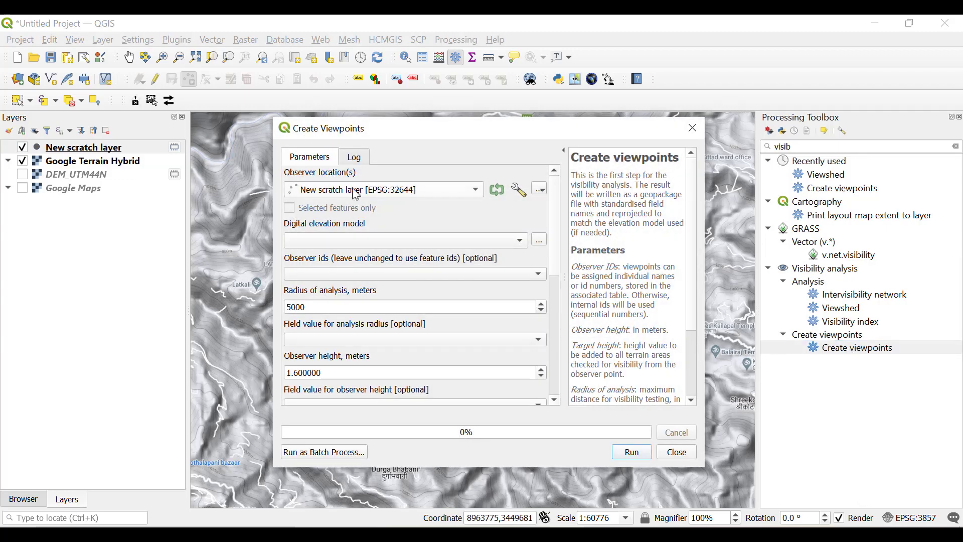
left_click_drag(357, 132, 511, 162)
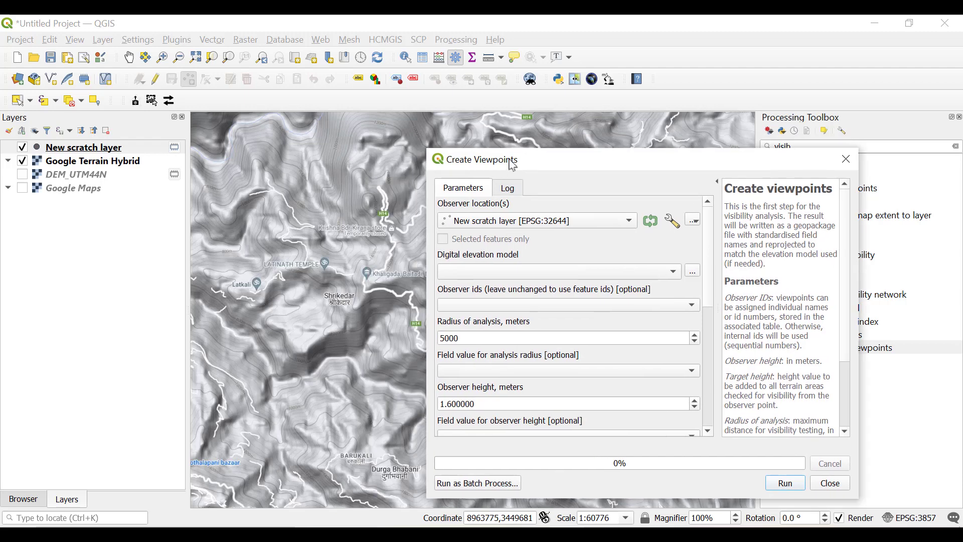
left_click(514, 226)
left_click(515, 223)
left_click(502, 275)
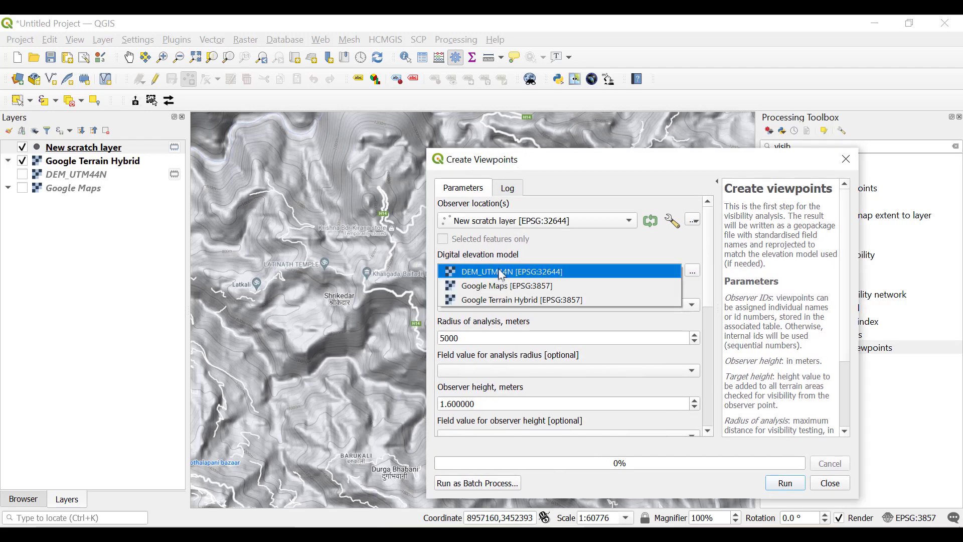
left_click(525, 273)
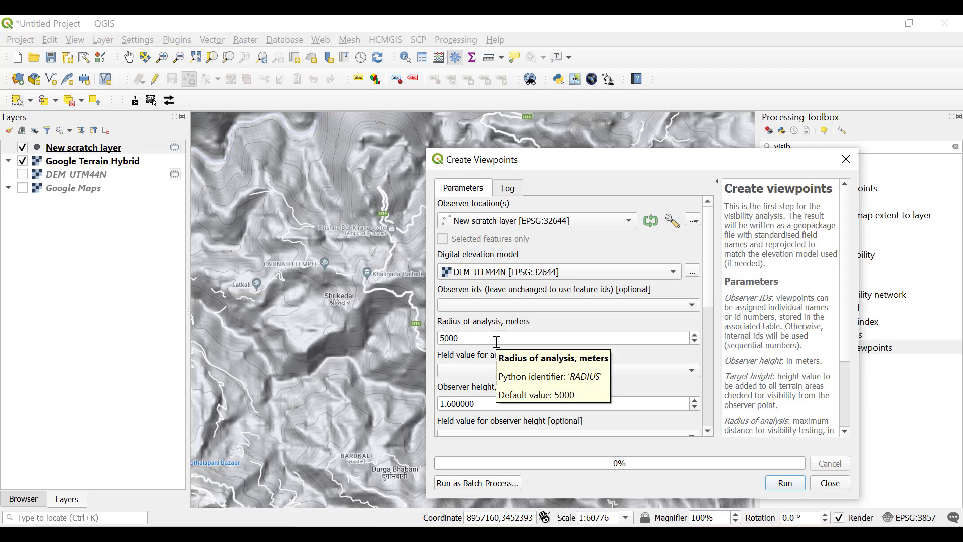
Step: Run Create viewpoints with the default 5000 m radius and 1.6 m observer height
left_click_drag(576, 159, 464, 173)
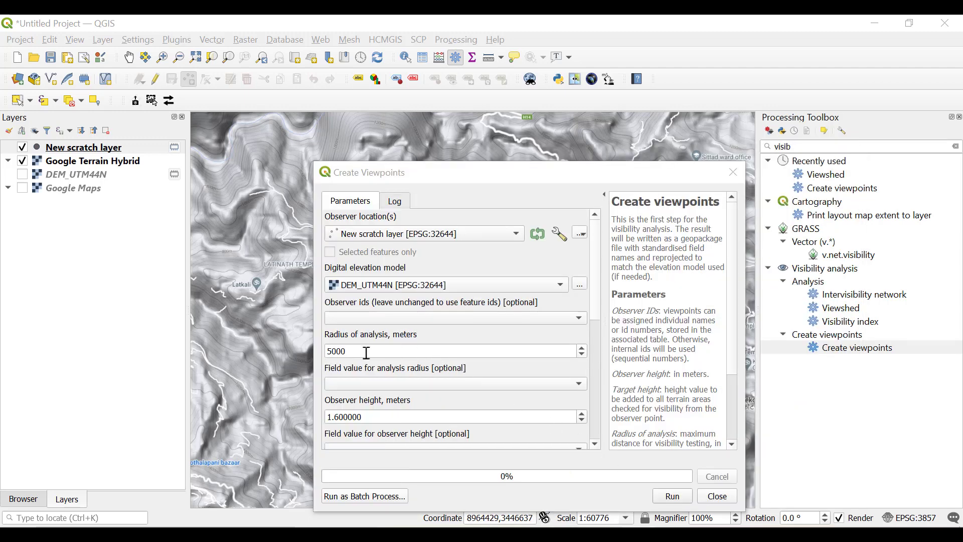
left_click_drag(530, 179, 535, 486)
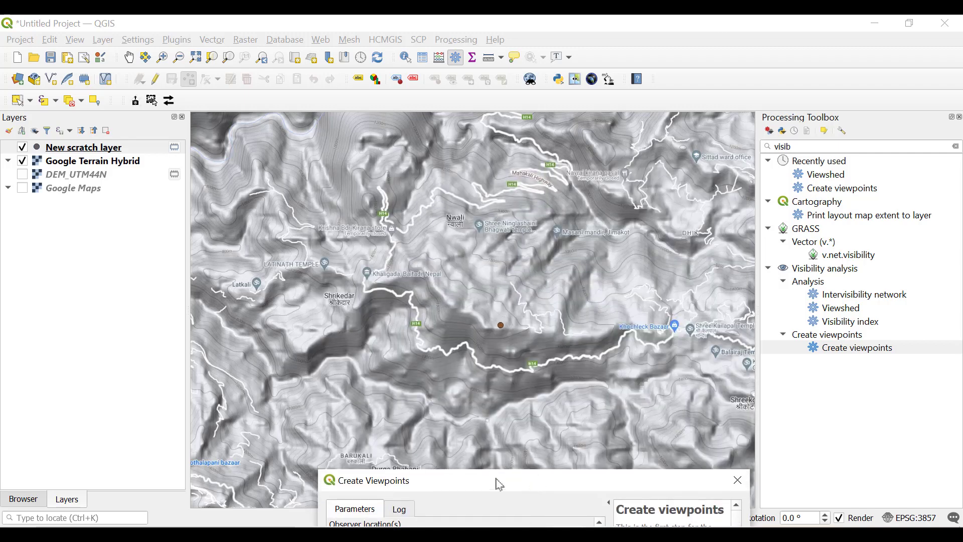
left_click_drag(500, 486, 536, 120)
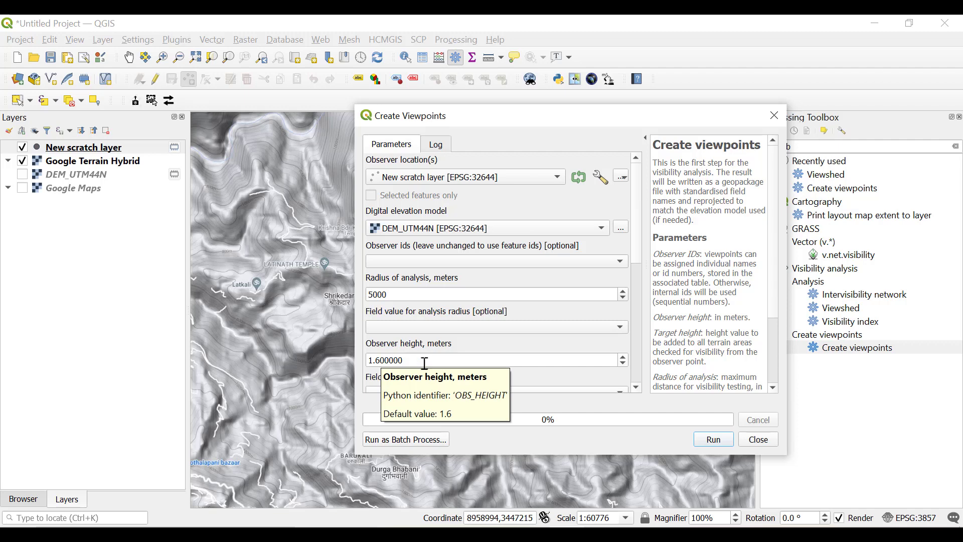
left_click_drag(642, 233, 638, 353)
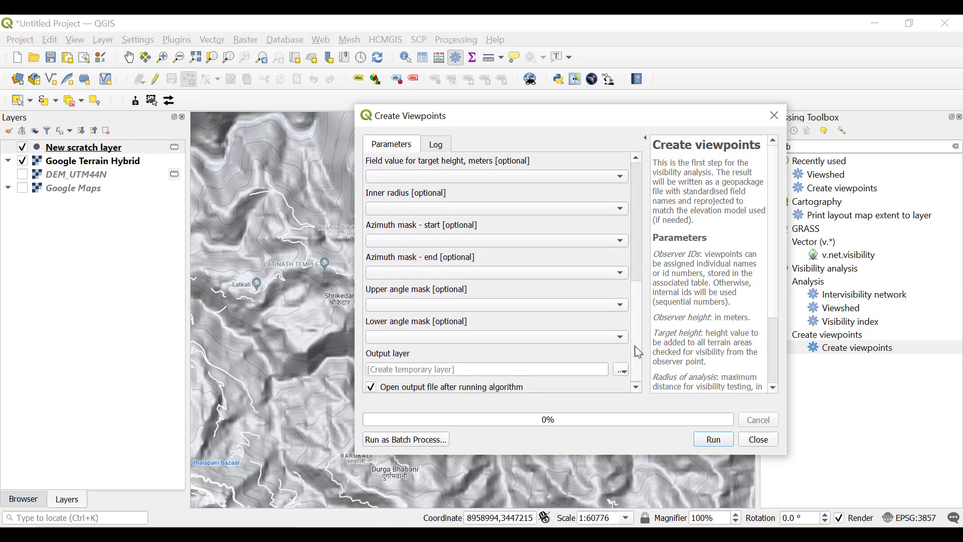
left_click(713, 440)
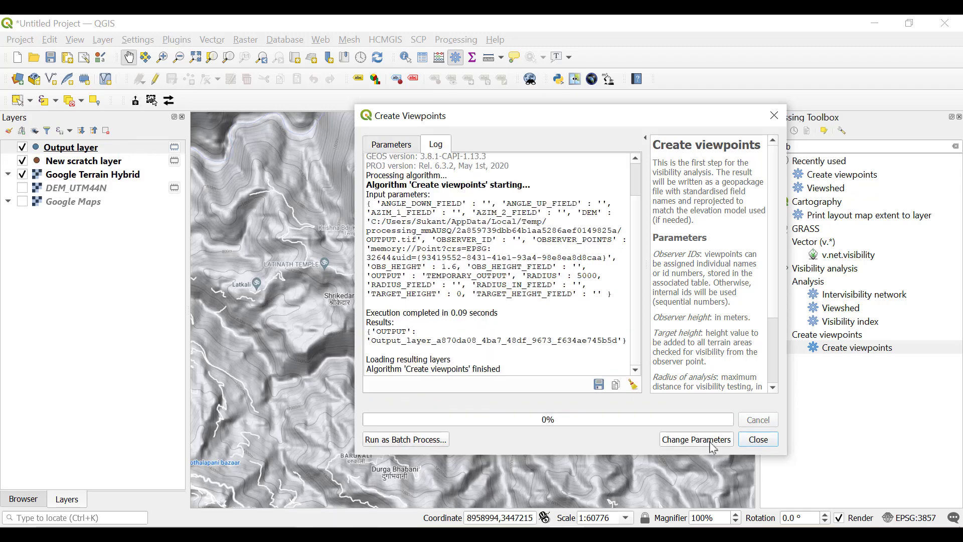
left_click(751, 441)
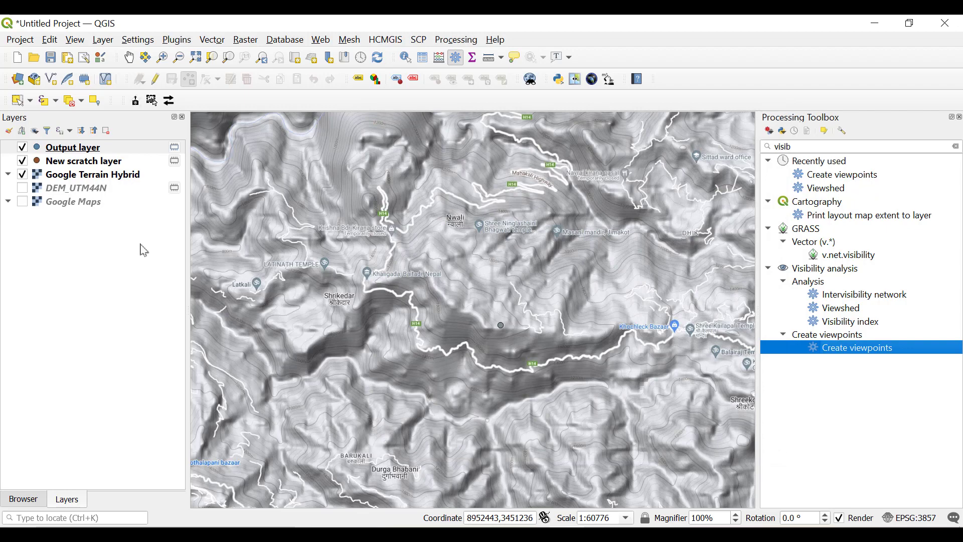
left_click(22, 160)
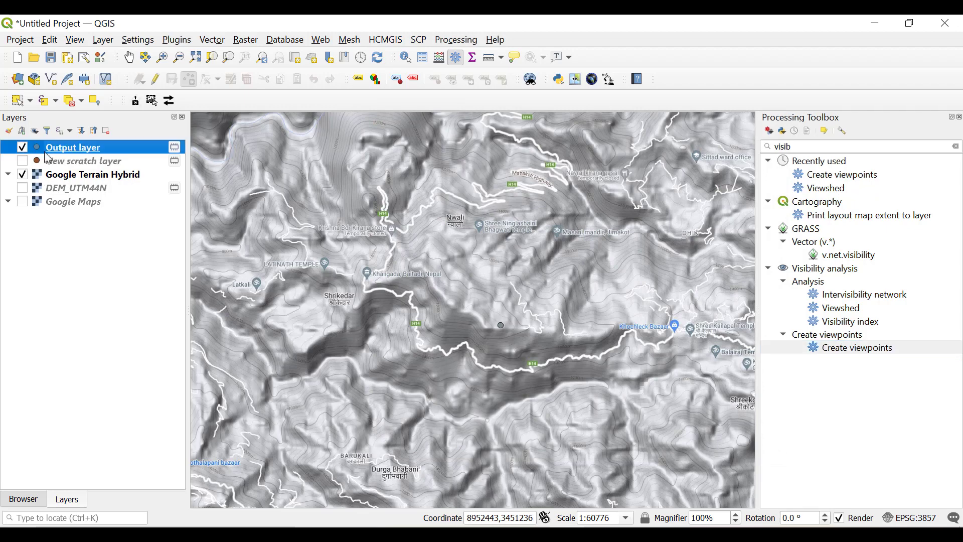
right_click(70, 148)
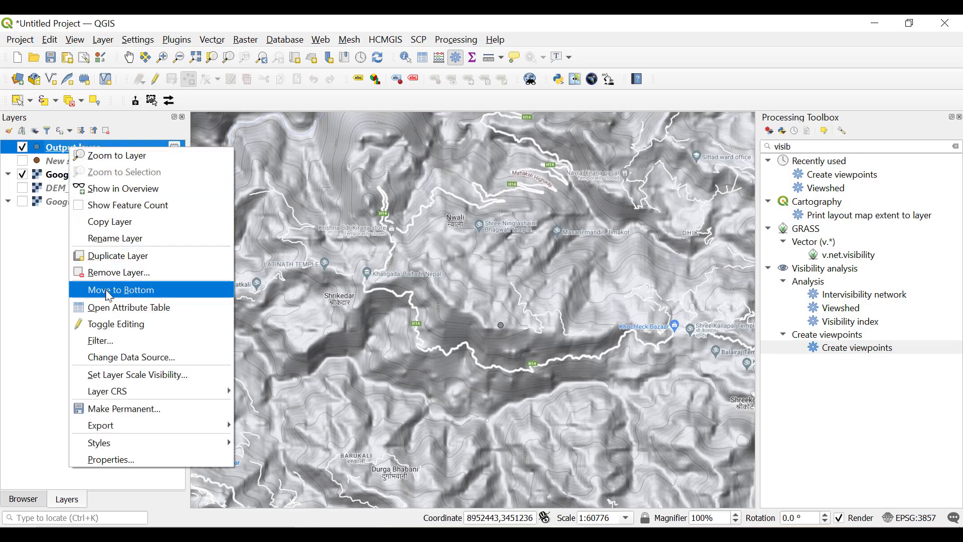
key("Escape")
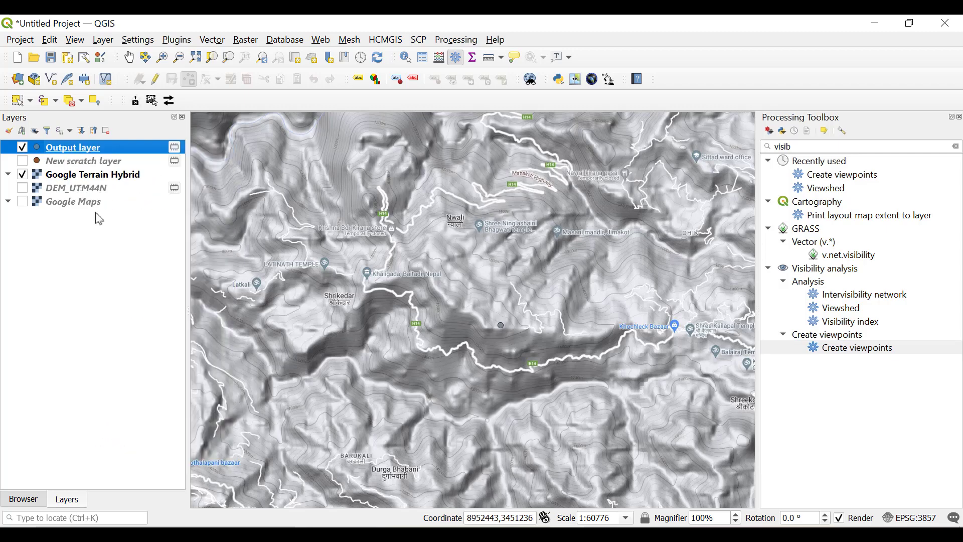
right_click(93, 152)
left_click(173, 305)
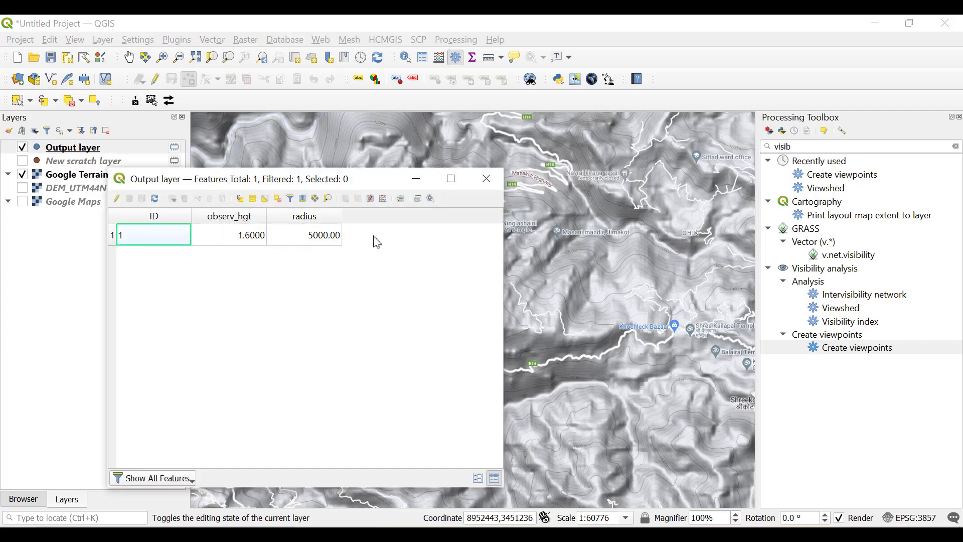
left_click(489, 182)
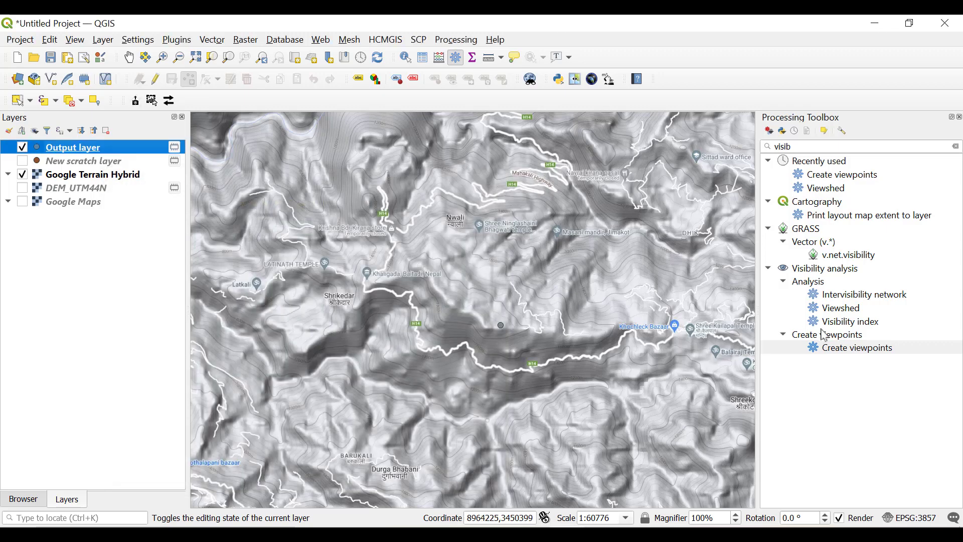
left_click(838, 308)
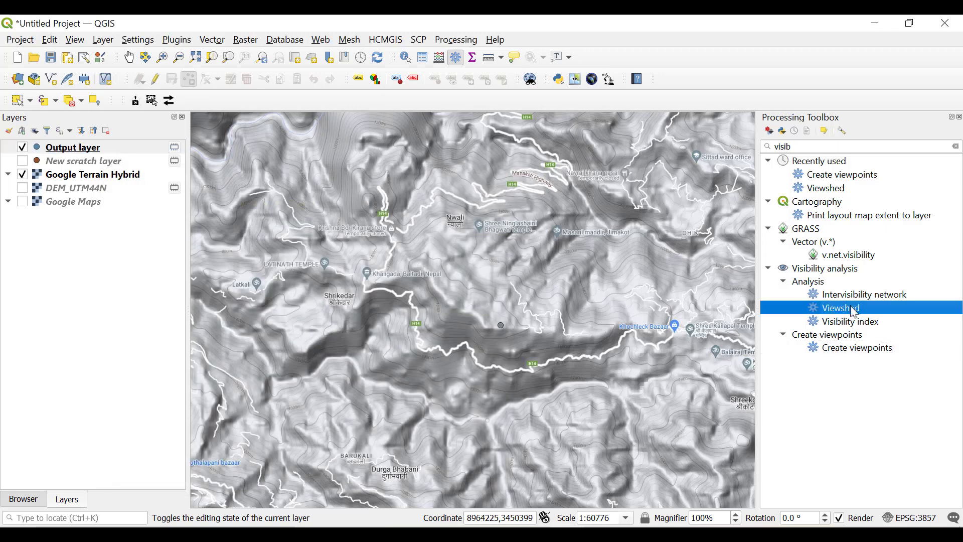
Step: Set up Viewshed as Binary viewshed with Output layer observers and DEM_UTM44N elevation
double_click(855, 311)
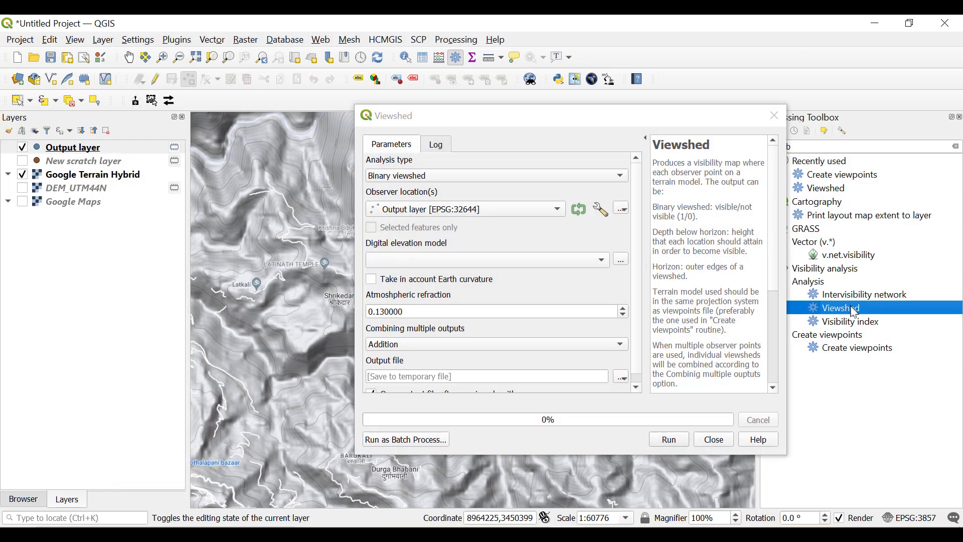
left_click(391, 183)
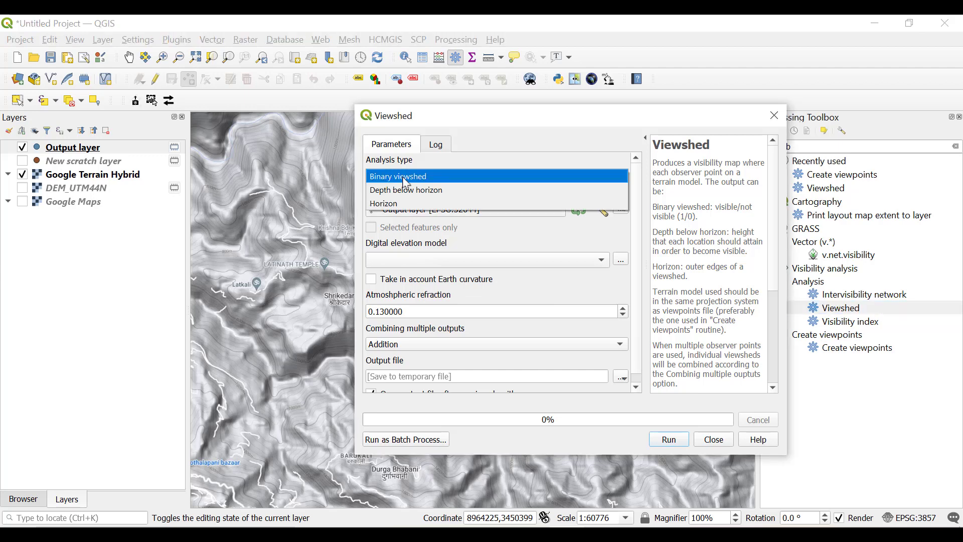
left_click(406, 178)
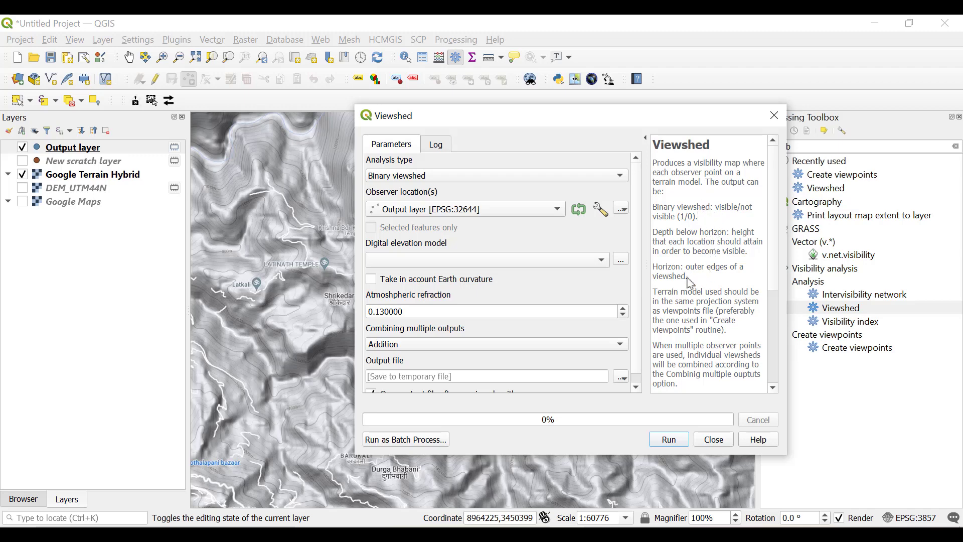
left_click(455, 178)
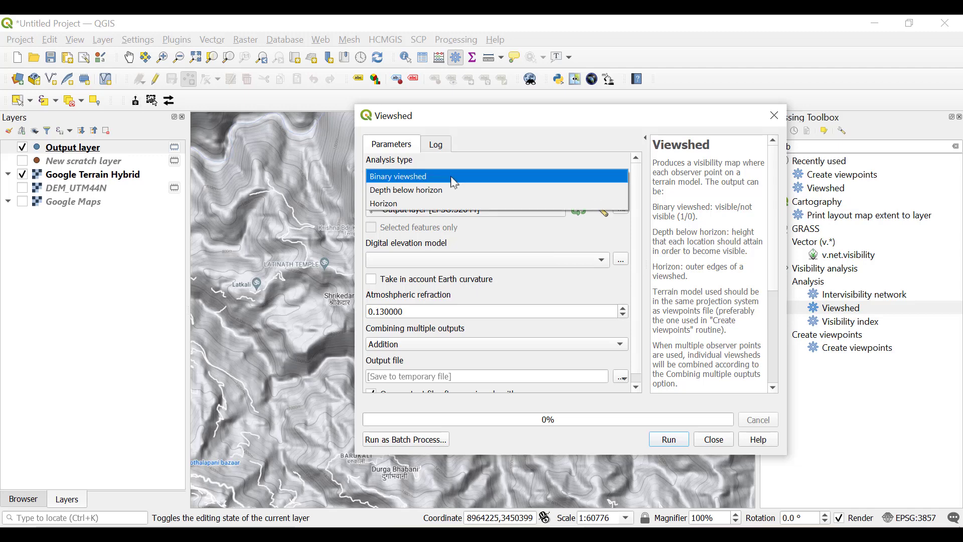
left_click(453, 180)
left_click(450, 211)
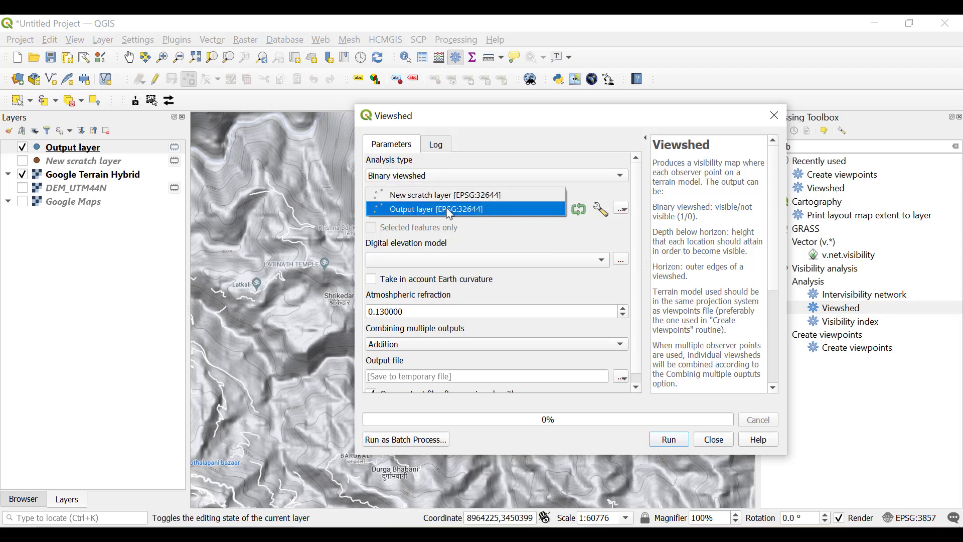
left_click(448, 209)
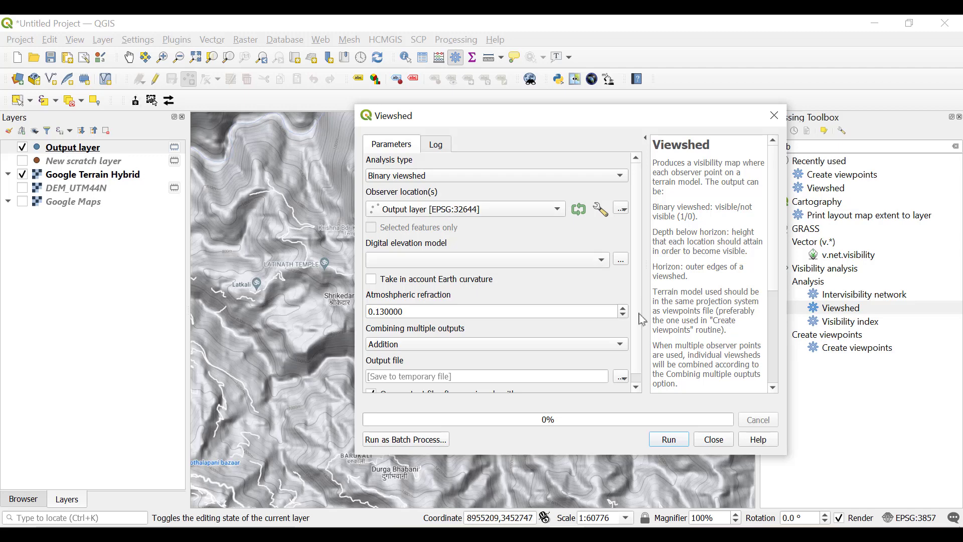
left_click(431, 261)
left_click(429, 262)
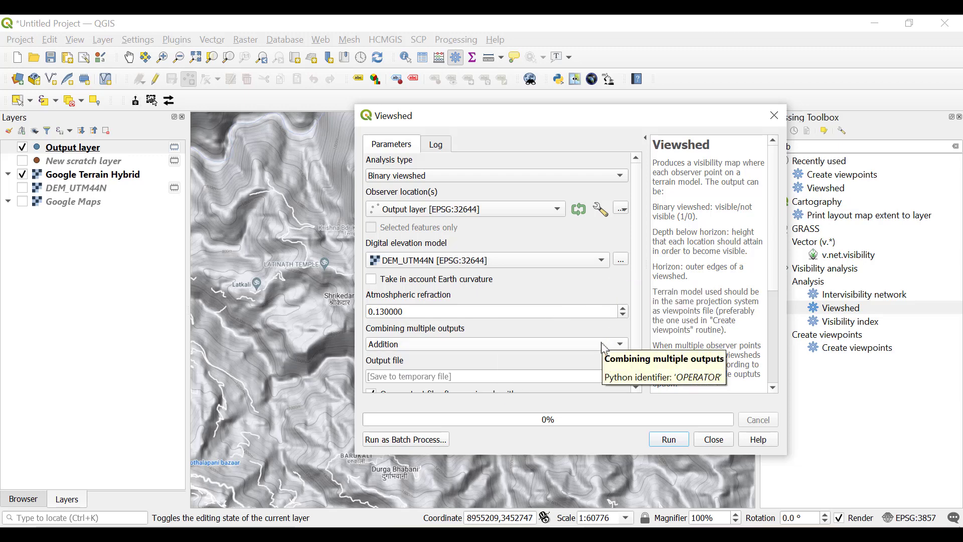
Step: Run the viewshed to produce the black-and-white Output file raster, then close the tool
scroll(645, 307, "down", 1)
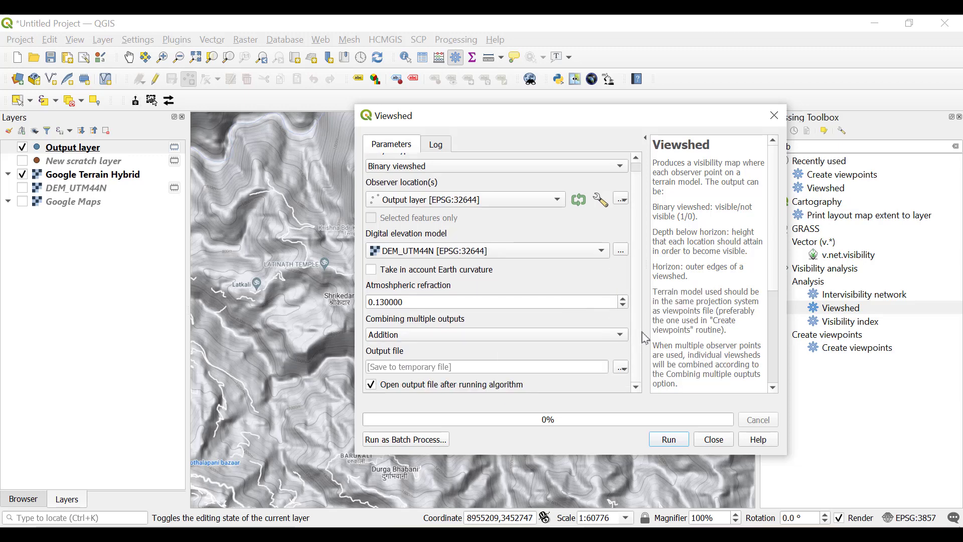
left_click(672, 440)
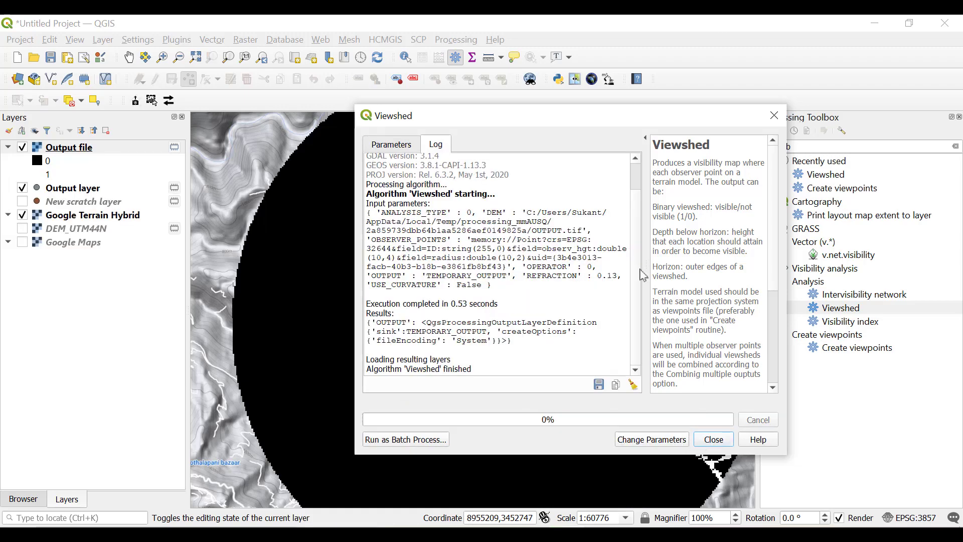
left_click_drag(570, 118, 444, 56)
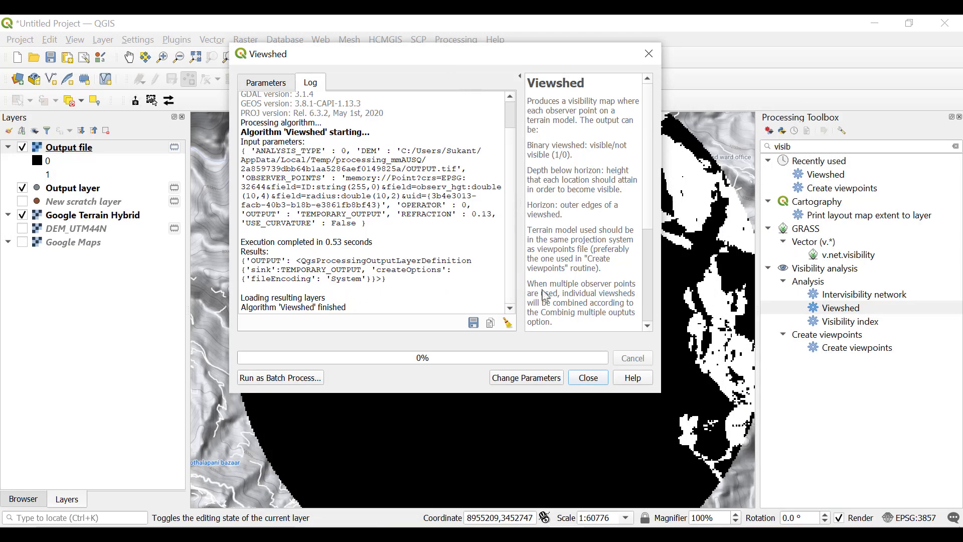
left_click(584, 377)
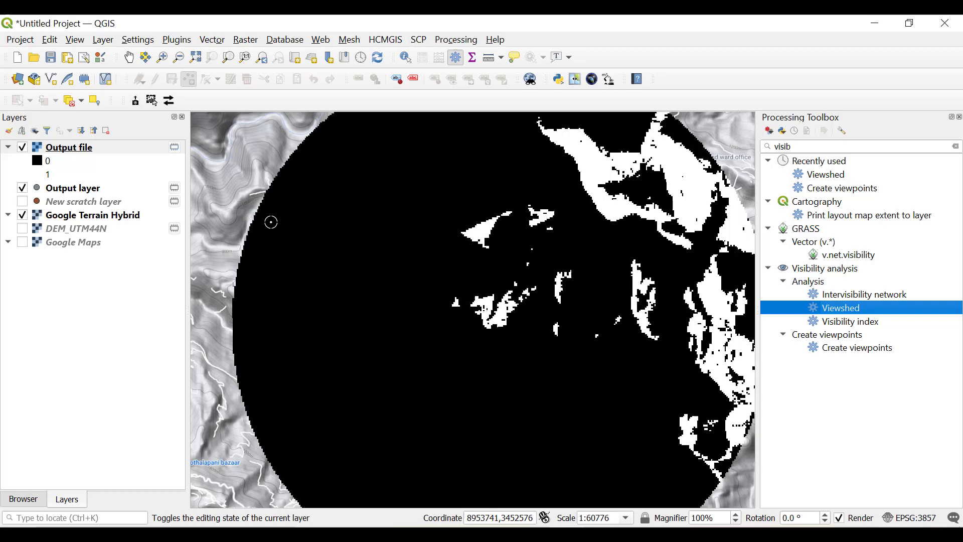
Step: Move Output file to the bottom, hide Google Terrain Hybrid, and open Layer Styling for Output layer
left_click_drag(59, 157, 63, 273)
left_click(22, 174)
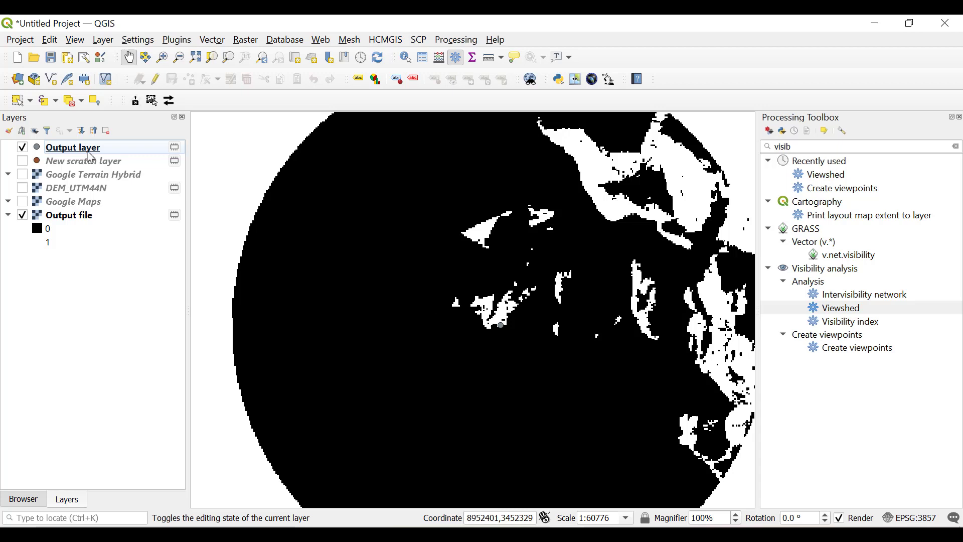
left_click(87, 153)
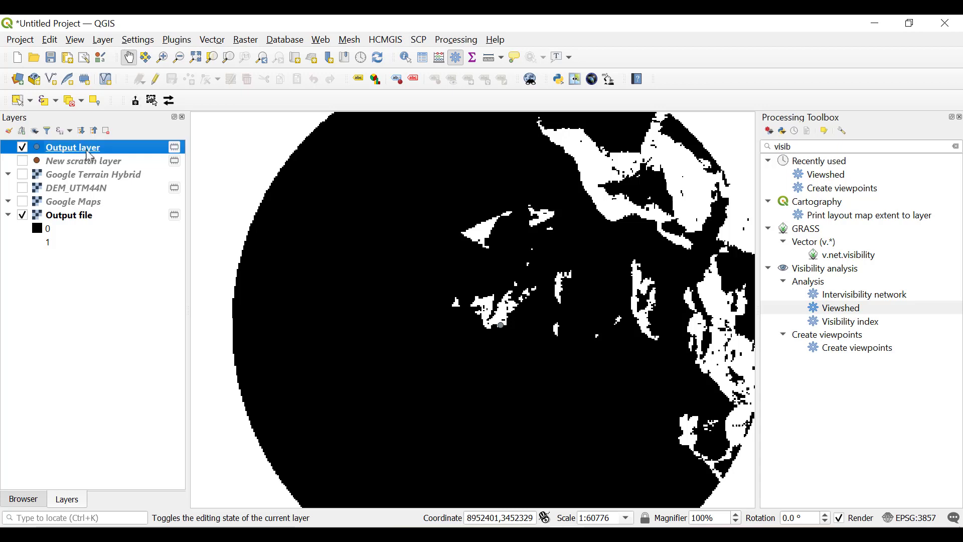
left_click(9, 131)
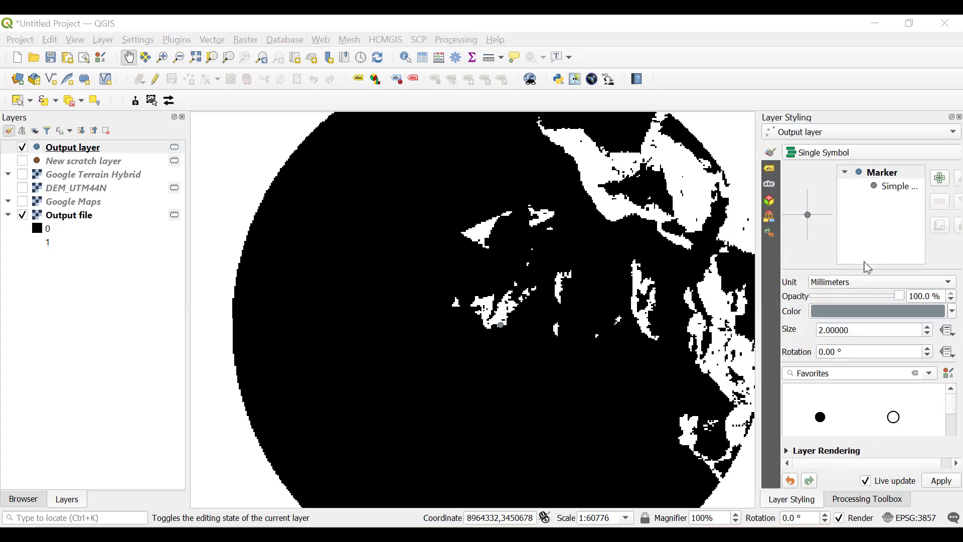
Step: Style the Output file raster as Paletted/Unique values and classify its values
left_click(817, 132)
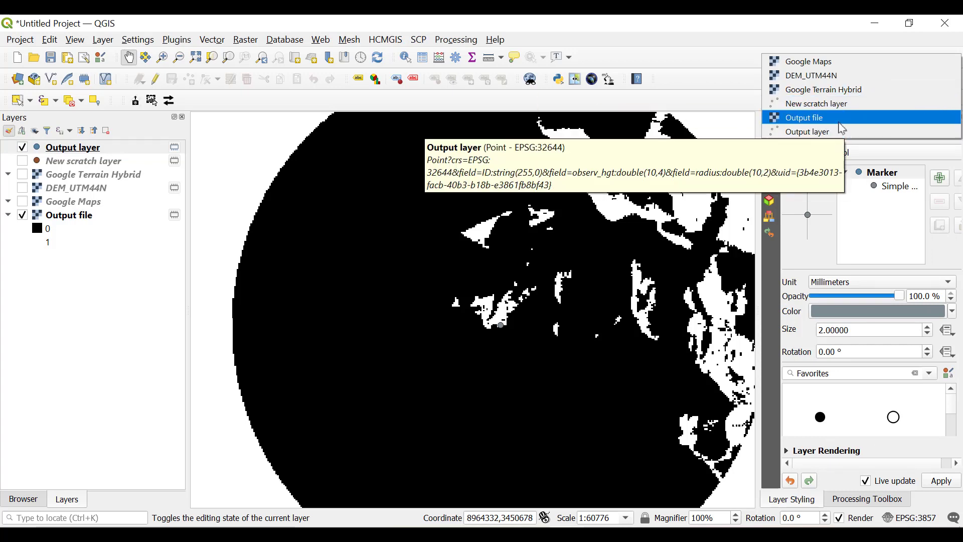
left_click(840, 123)
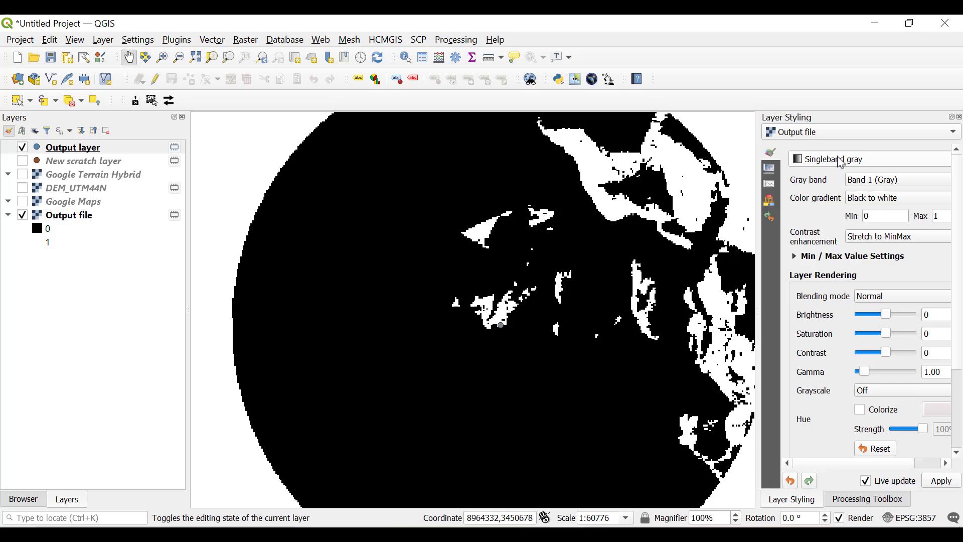
left_click(841, 161)
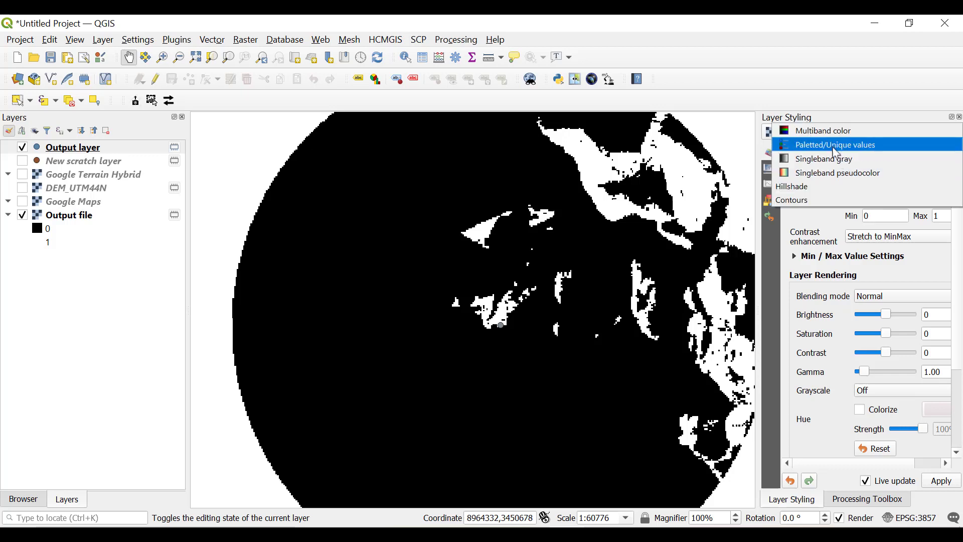
left_click(835, 147)
left_click(829, 367)
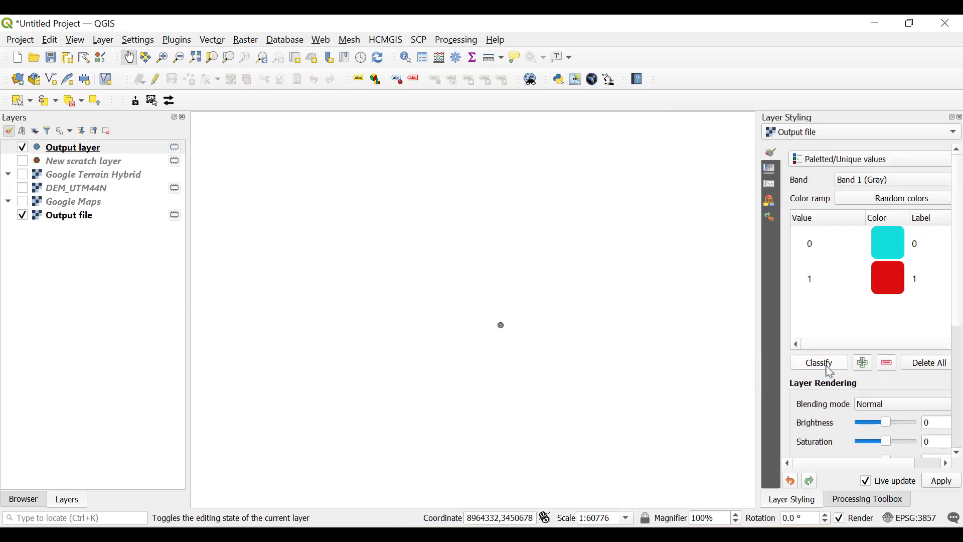
Step: Set the value 0 class opacity to 0 so only visible cells show red
double_click(890, 242)
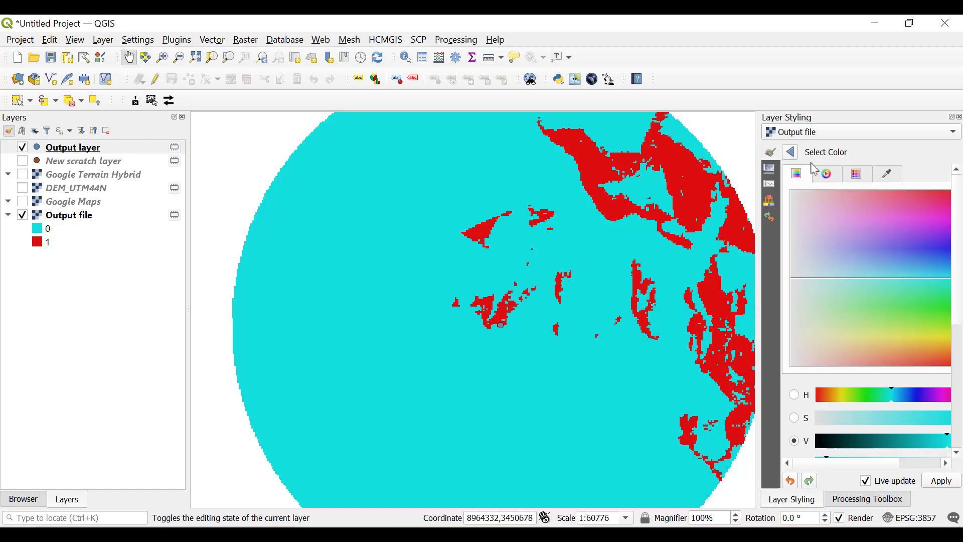
left_click(792, 152)
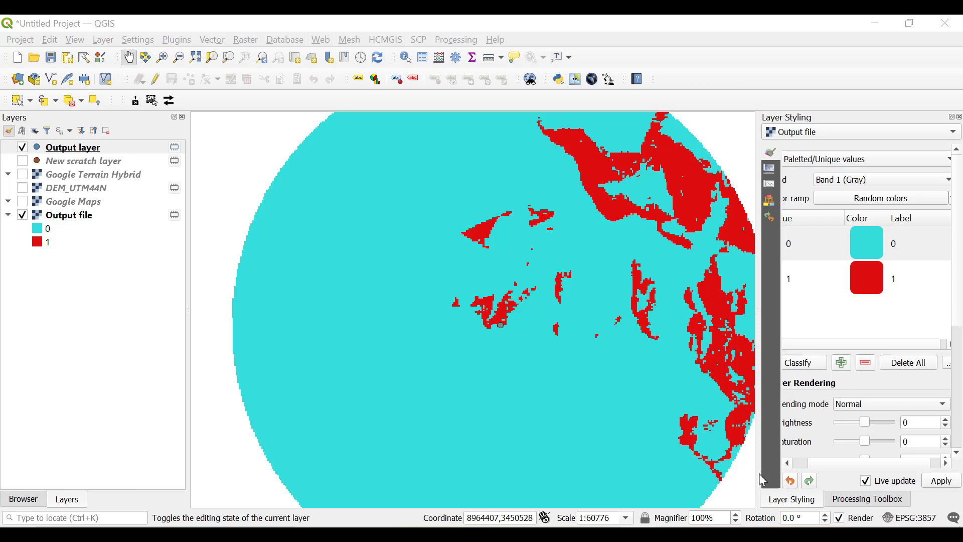
right_click(869, 251)
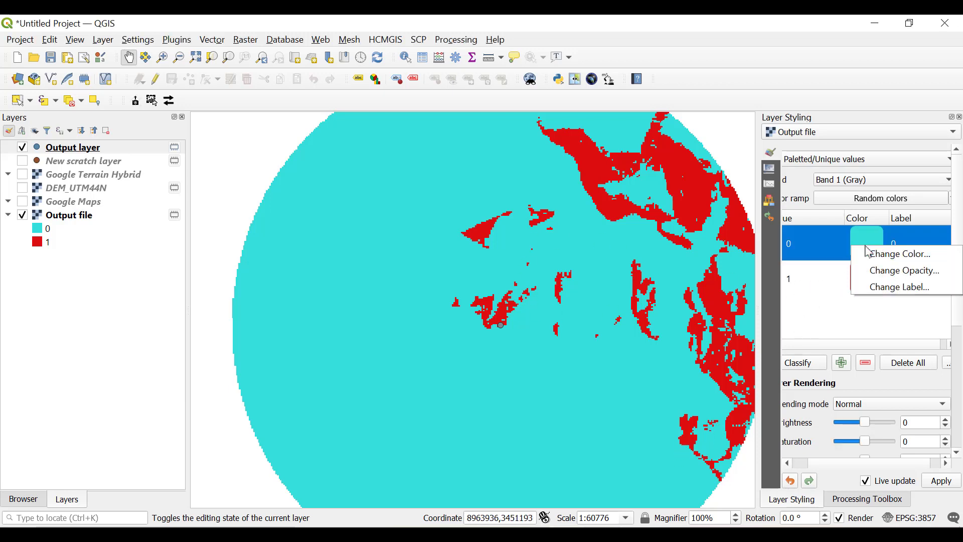
left_click(883, 273)
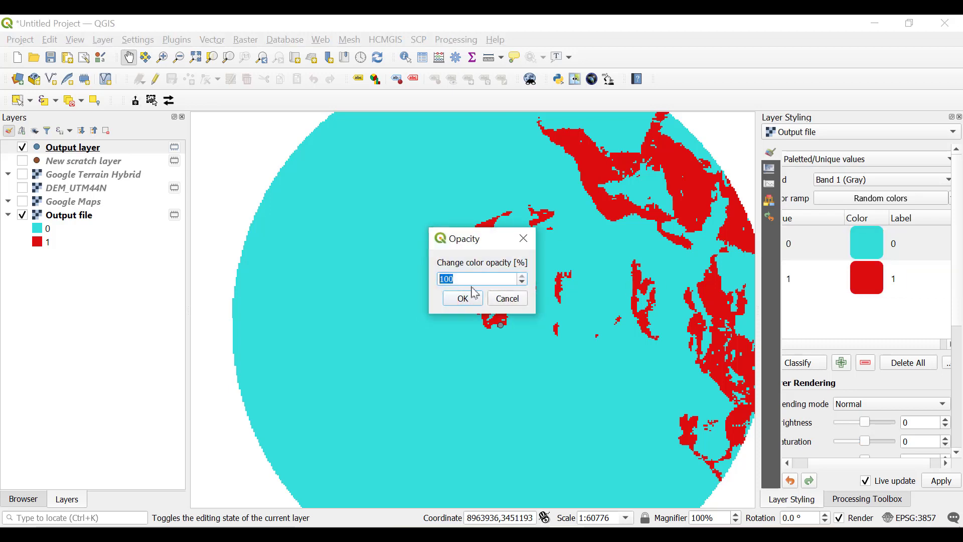
type("0")
left_click(462, 299)
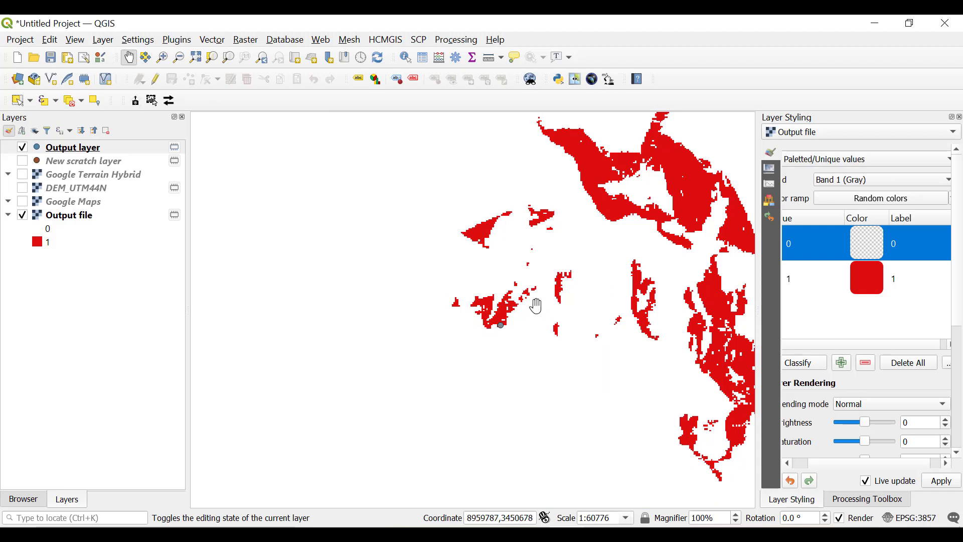
Step: Turn on Google Terrain Hybrid and drag it below the red viewshed layer
left_click_drag(531, 316, 467, 346)
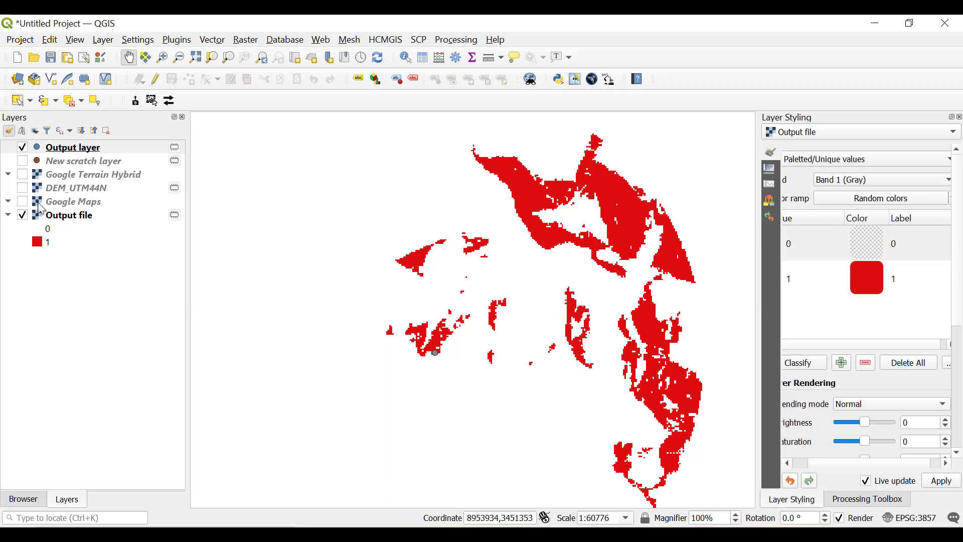
left_click(23, 175)
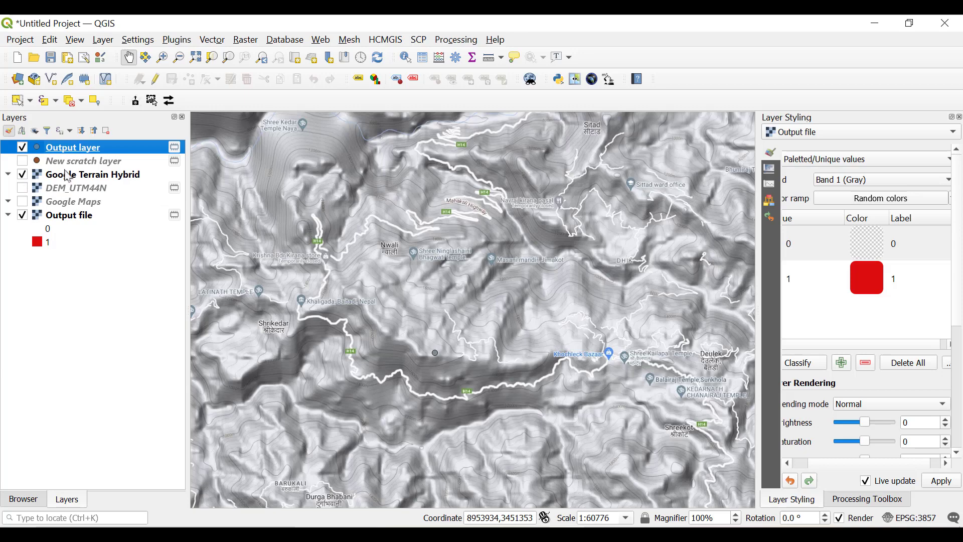
left_click_drag(65, 175, 65, 265)
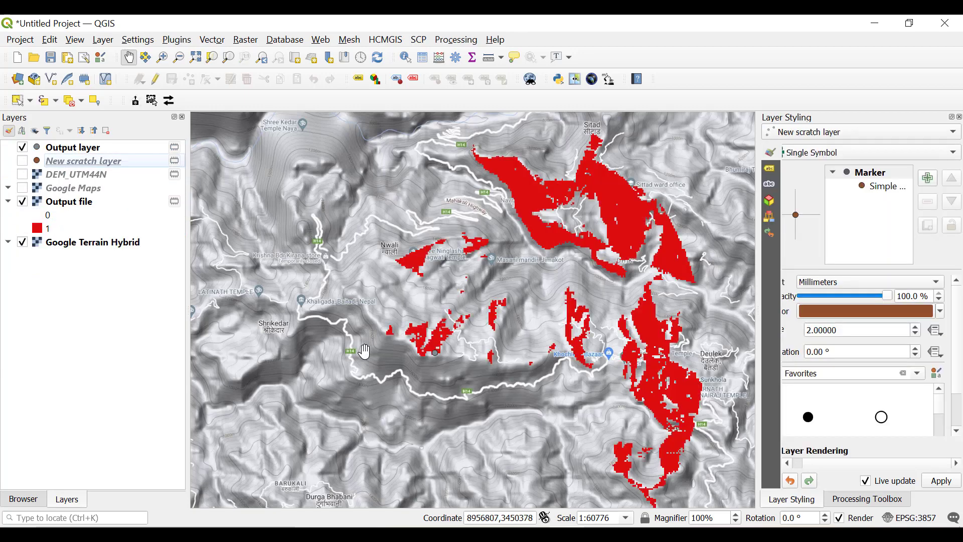
scroll(449, 364, "up", 1)
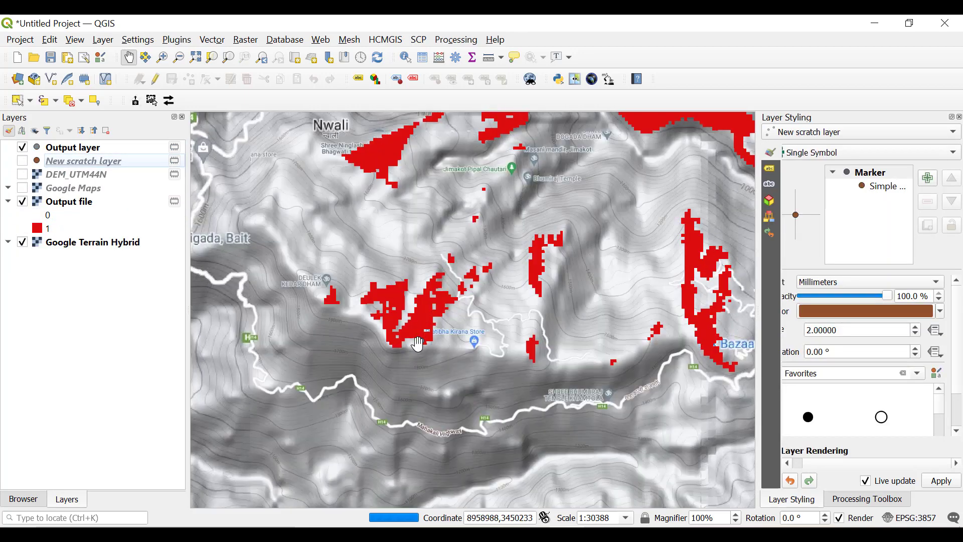
scroll(418, 345, "down", 1)
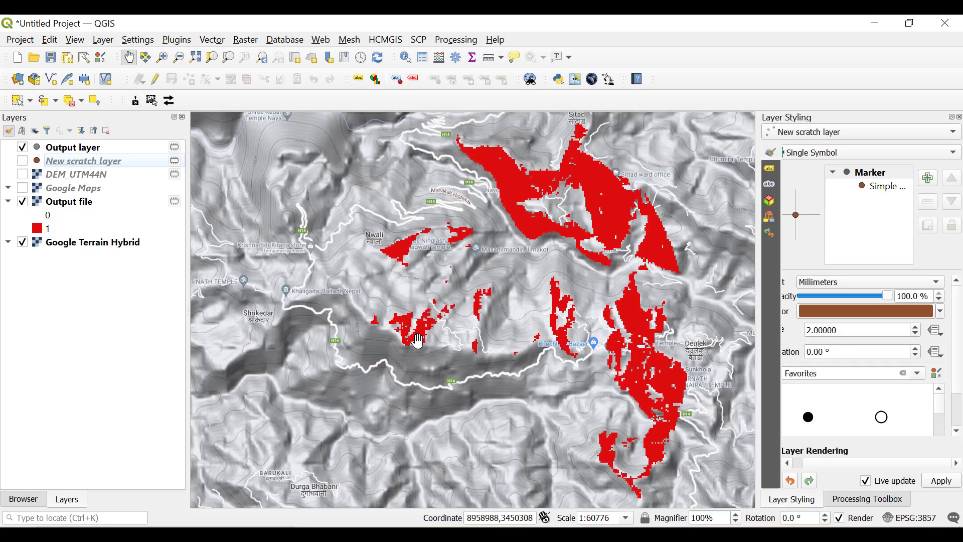